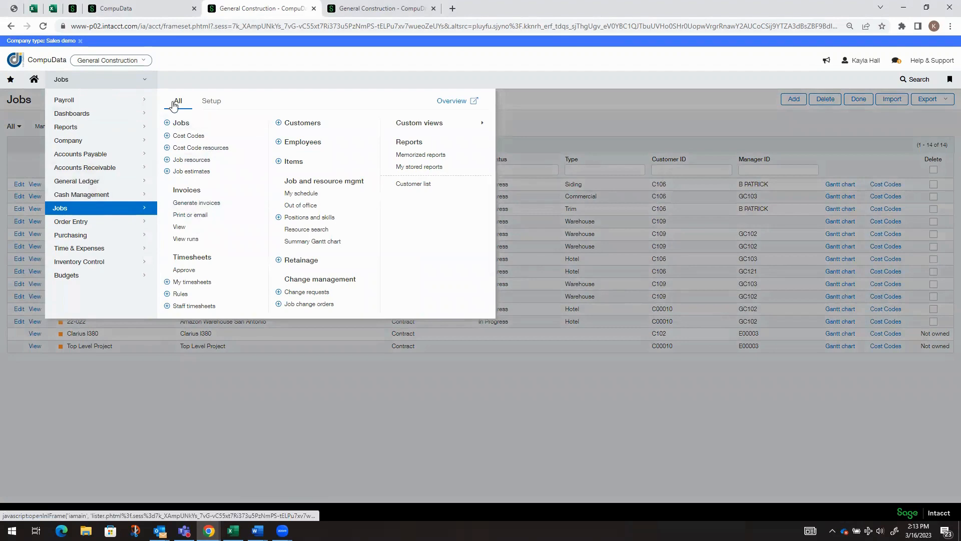
# Open the job estimates list and start an import of estimates with WBS
pyautogui.click(183, 173)
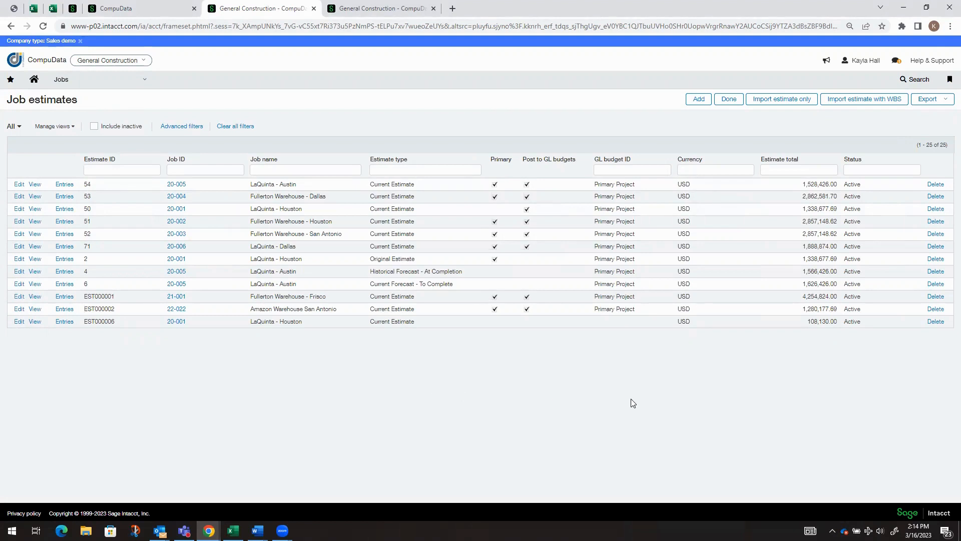
pyautogui.click(695, 101)
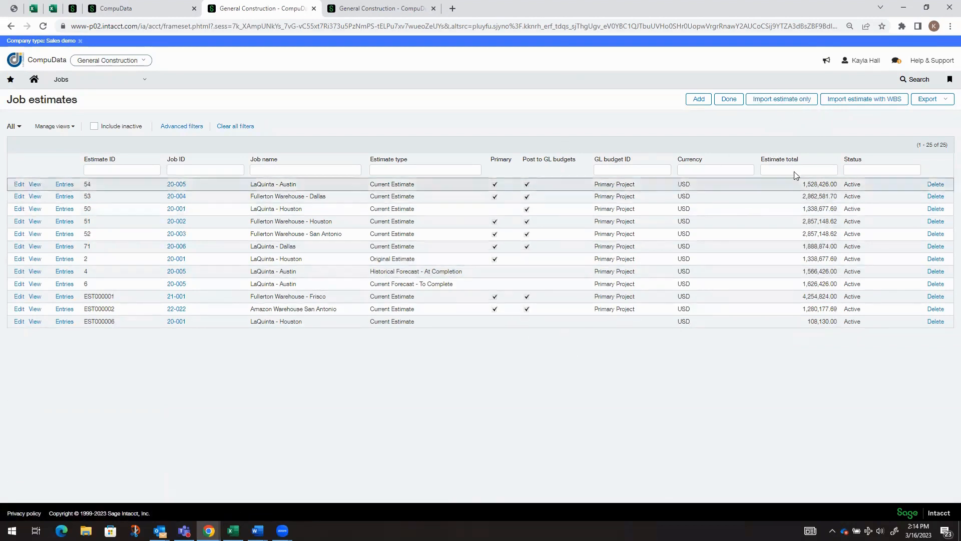
pyautogui.click(858, 101)
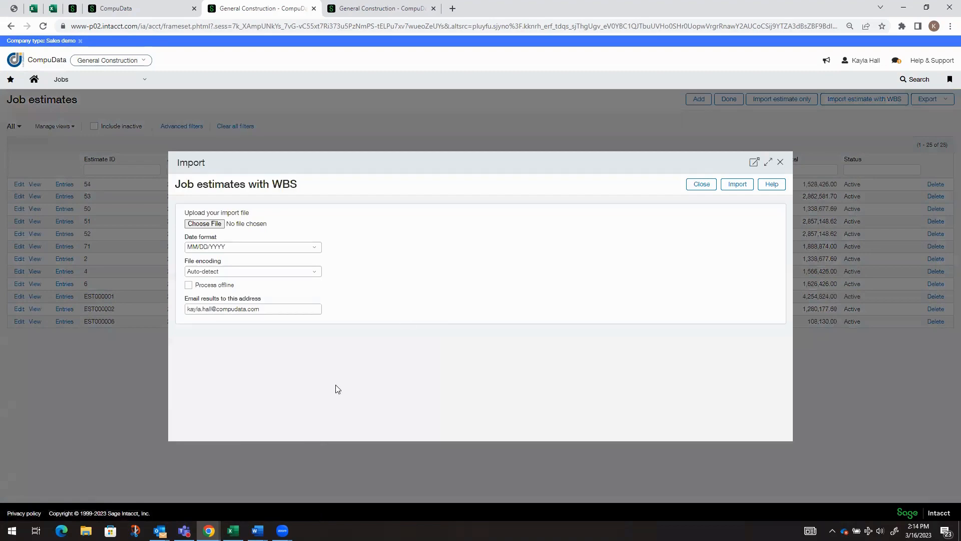
# Switch to the estimate import workbook in Excel and examine the estimate ID and description columns
pyautogui.click(232, 531)
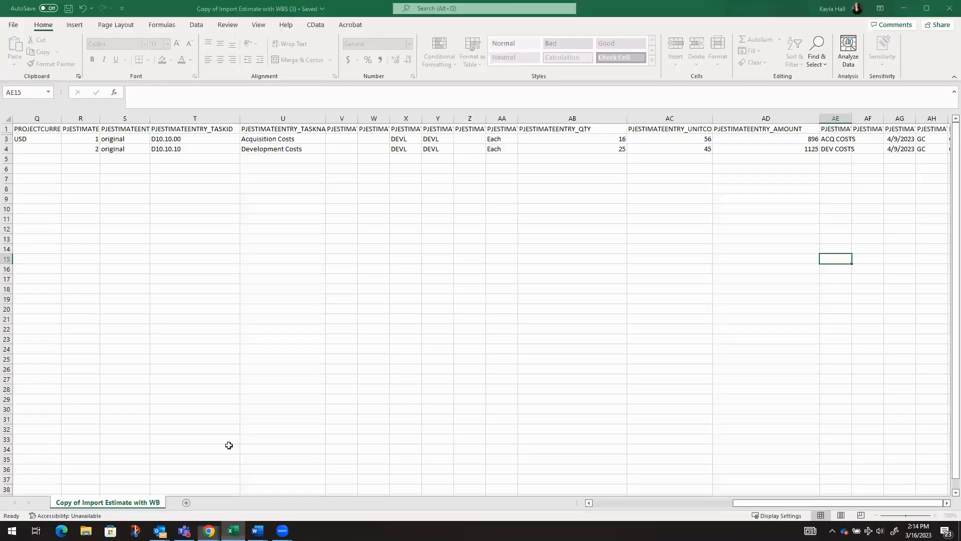
pyautogui.click(388, 229)
pyautogui.moveTo(760, 503); pyautogui.dragTo(620, 503)
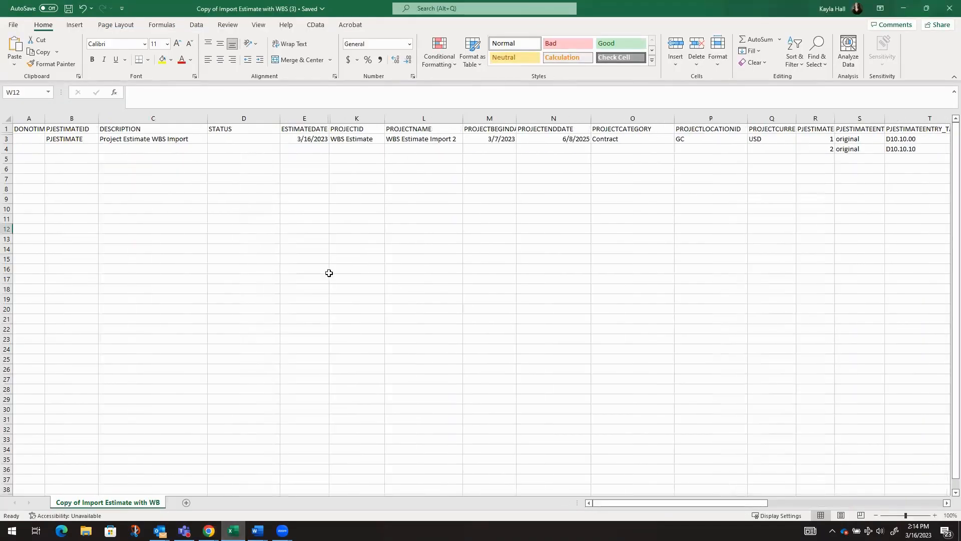
pyautogui.moveTo(63, 129); pyautogui.dragTo(79, 139)
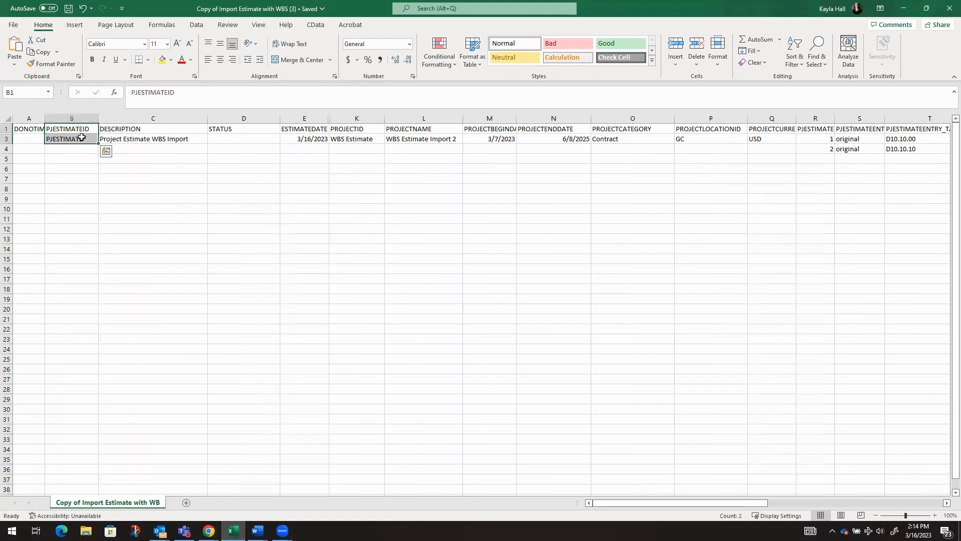
pyautogui.click(162, 141)
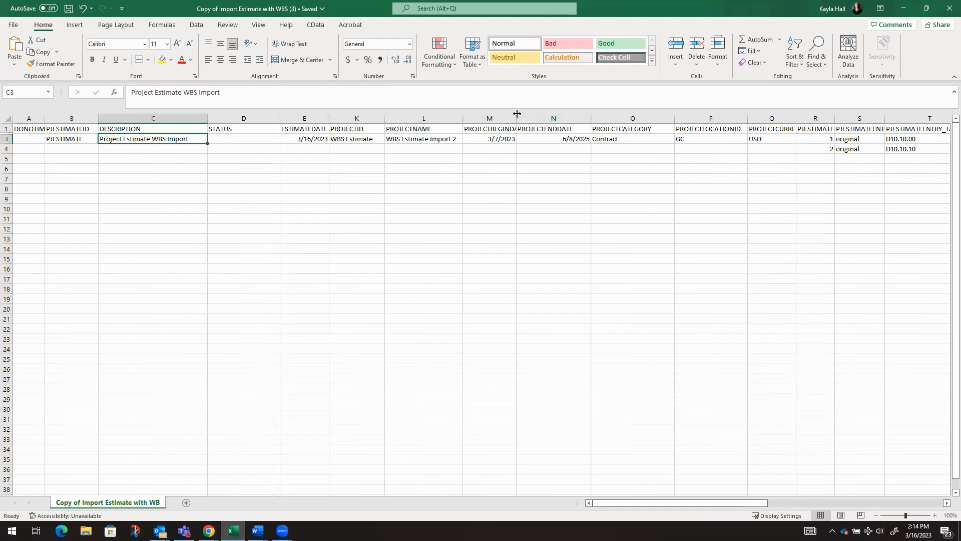
# Widen the PROJECTBEGINDATE column to show its full header, review the project and estimate entry columns, and save the import file
pyautogui.moveTo(517, 113); pyautogui.dragTo(545, 114)
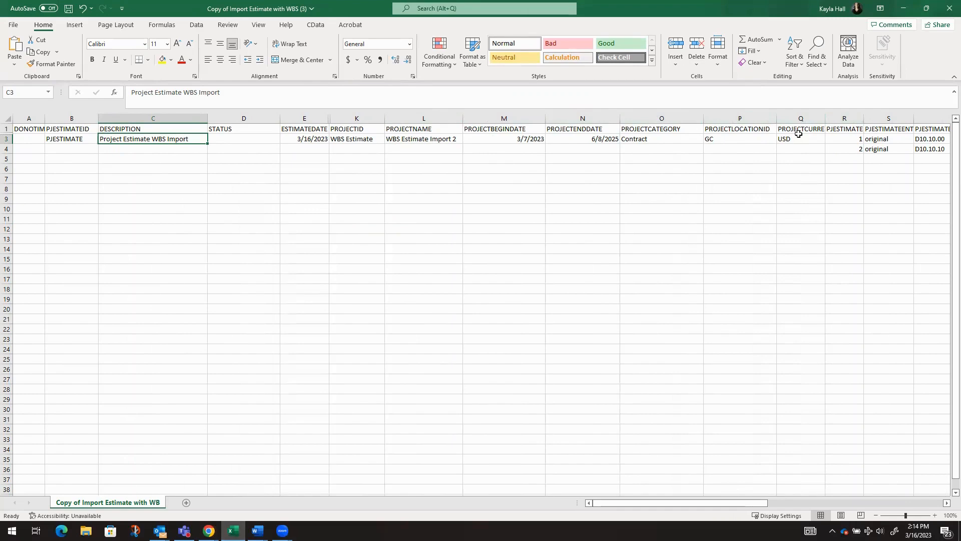
pyautogui.moveTo(789, 131); pyautogui.dragTo(513, 135)
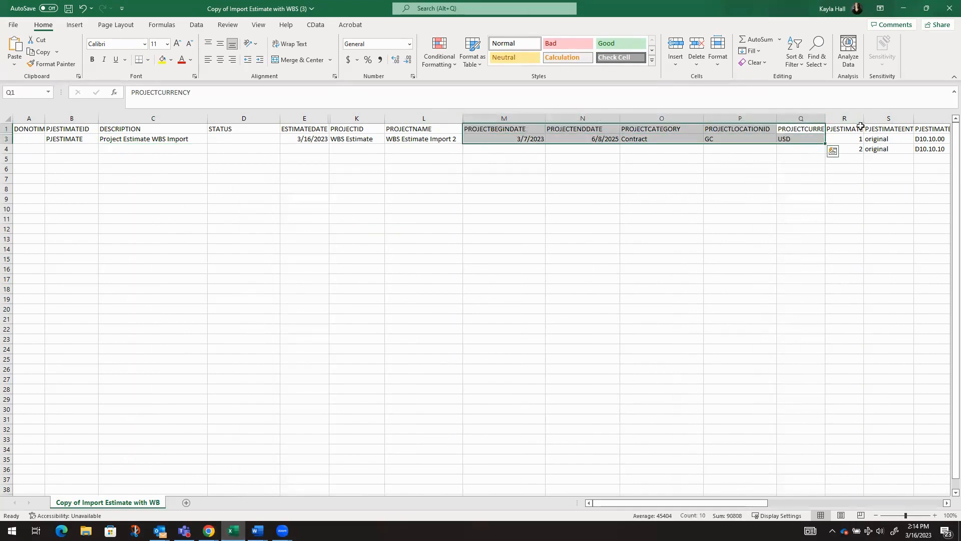
pyautogui.moveTo(848, 127); pyautogui.dragTo(943, 153)
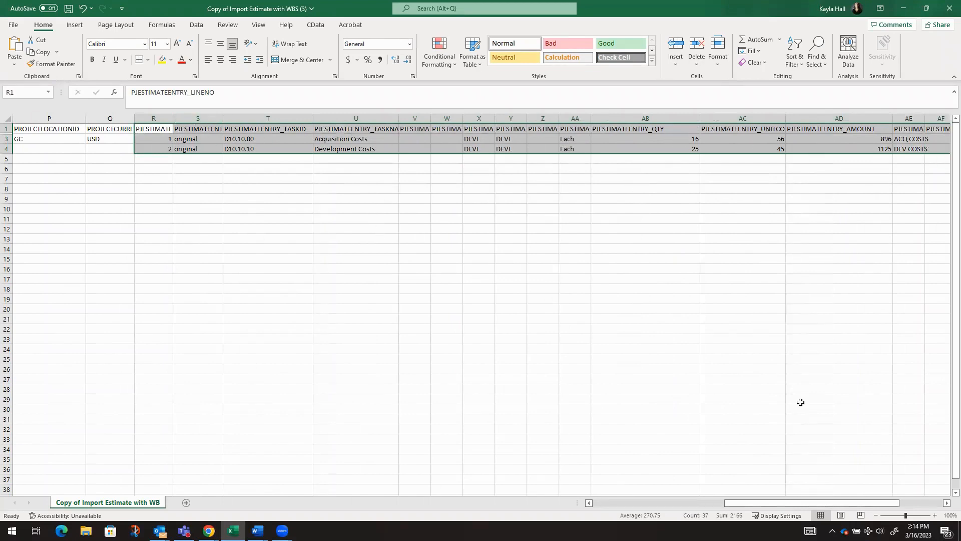
pyautogui.moveTo(815, 503); pyautogui.dragTo(777, 503)
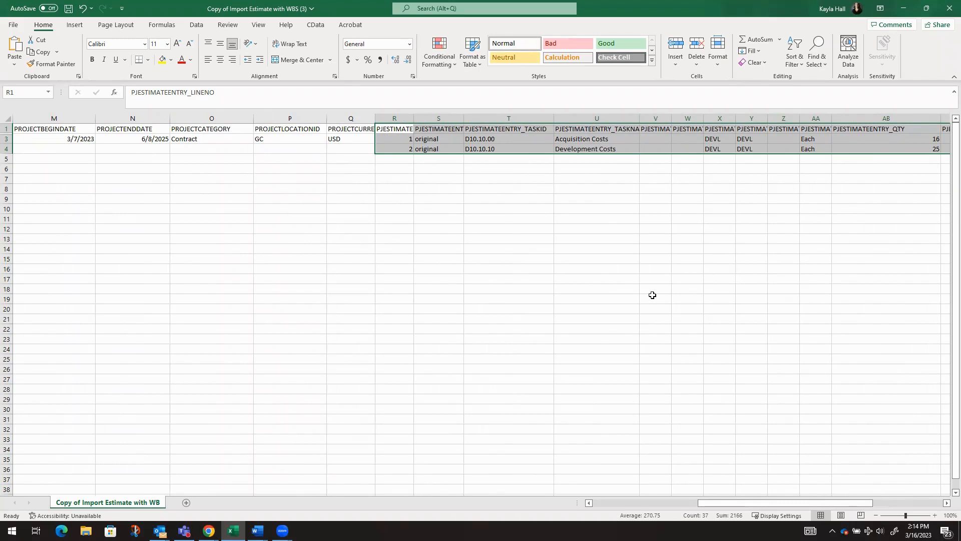
pyautogui.click(598, 210)
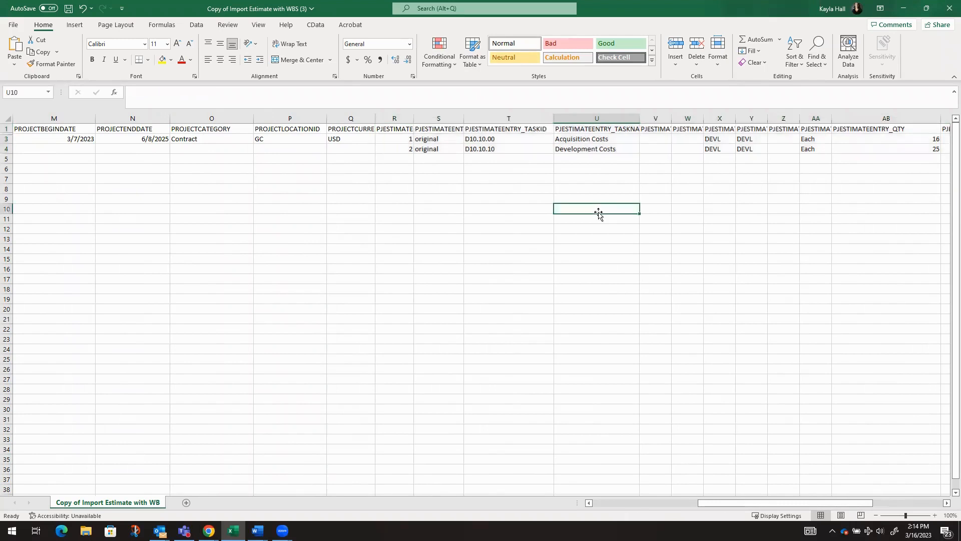
pyautogui.click(68, 8)
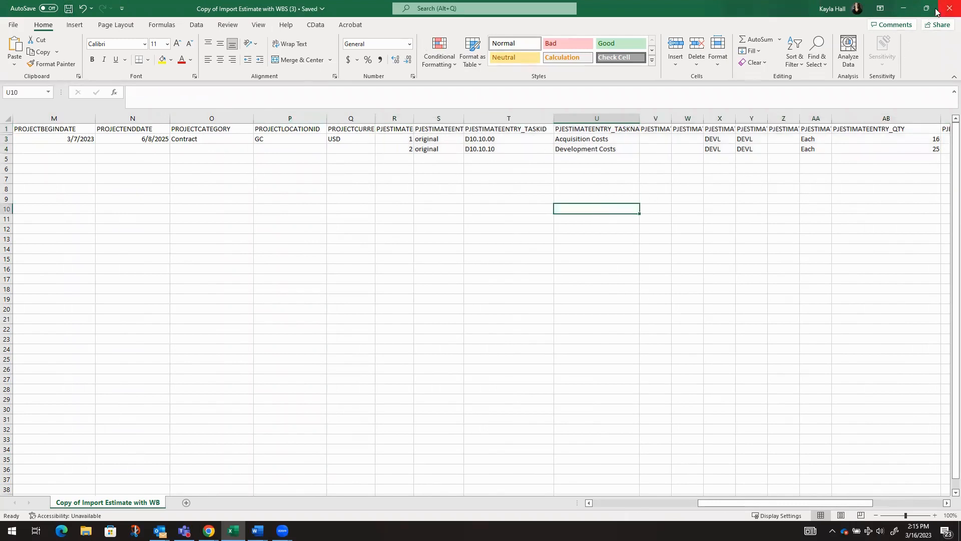
# Return to the browser's import dialog and select the Copy of Import Estimate with WBS (3) CSV file for upload
pyautogui.hotkey('alt', 'Tab')
pyautogui.click(209, 222)
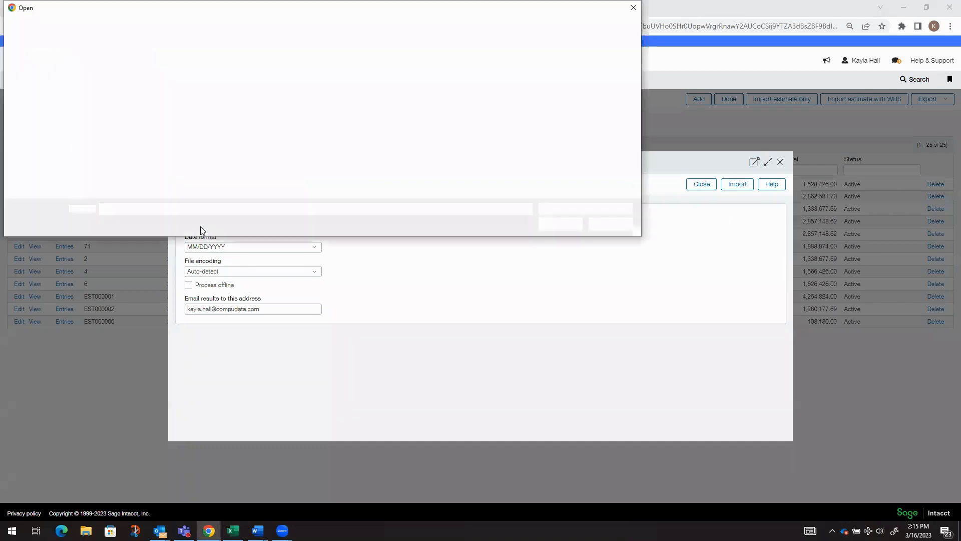
pyautogui.doubleClick(129, 73)
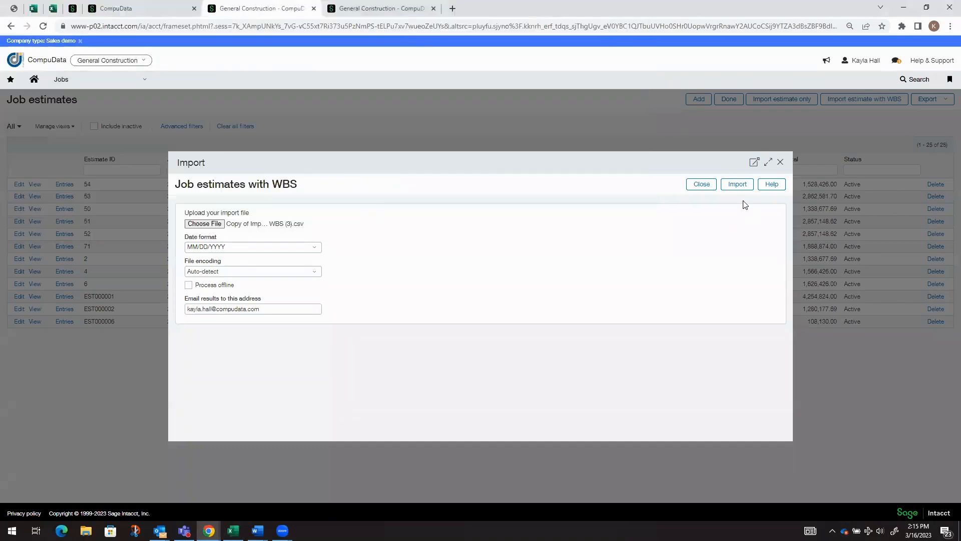
# Duplicate the browser tab and open the Jobs list in the copy to check the existing jobs
pyautogui.click(61, 79)
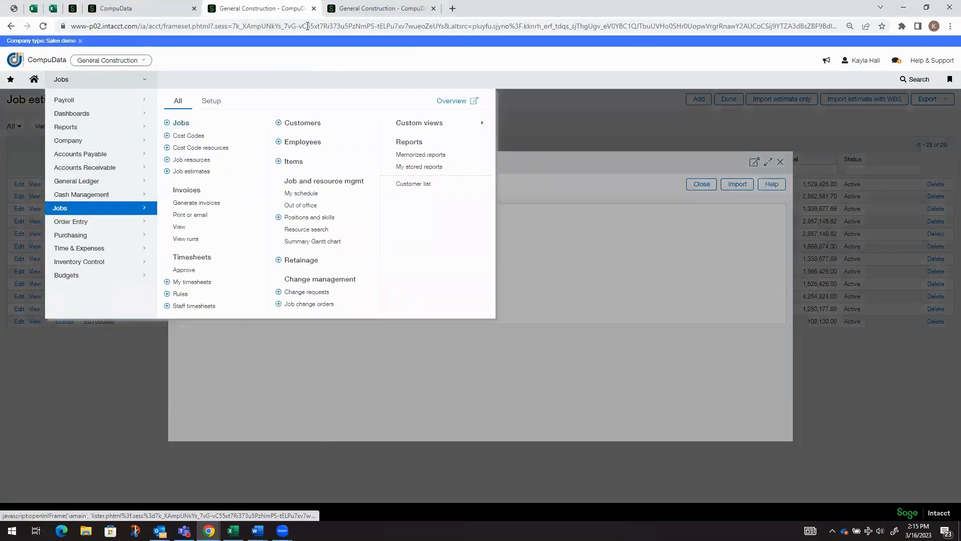
pyautogui.rightClick(284, 11)
pyautogui.click(311, 86)
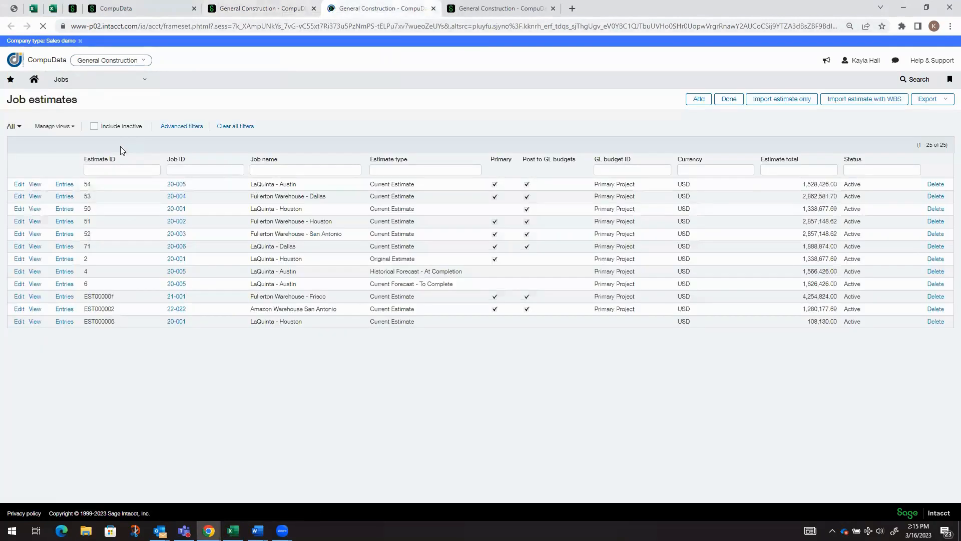
pyautogui.click(92, 80)
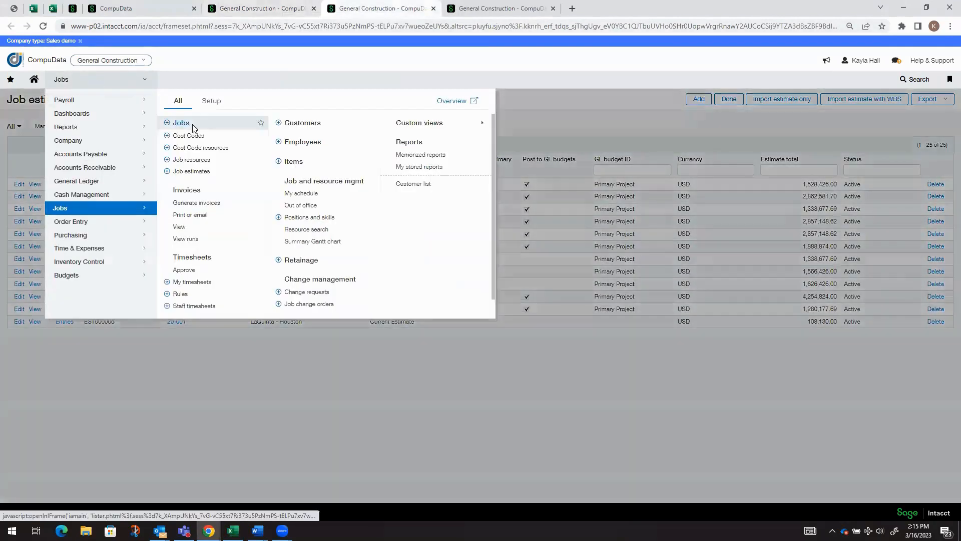
pyautogui.click(193, 126)
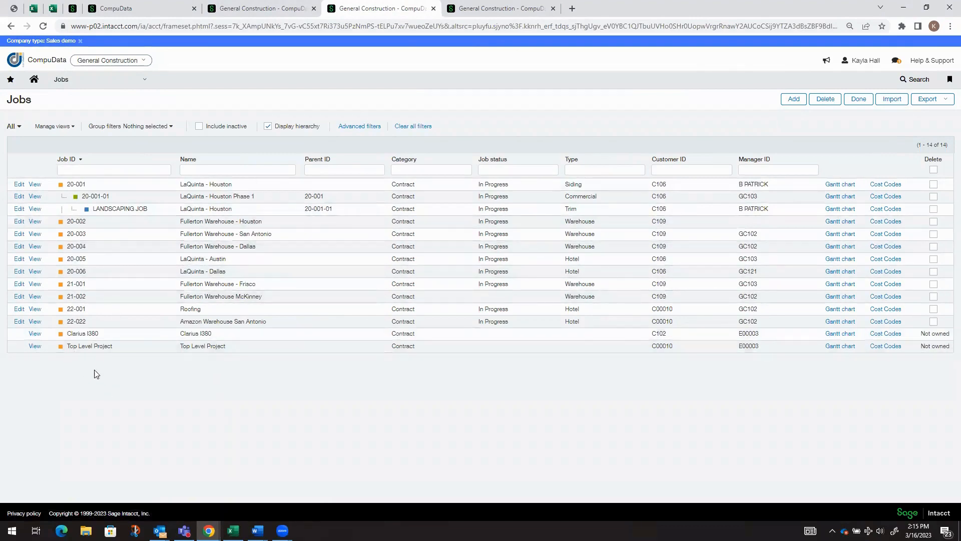
# Go back to the job estimates import, import the chosen file and close the result notification
pyautogui.click(279, 15)
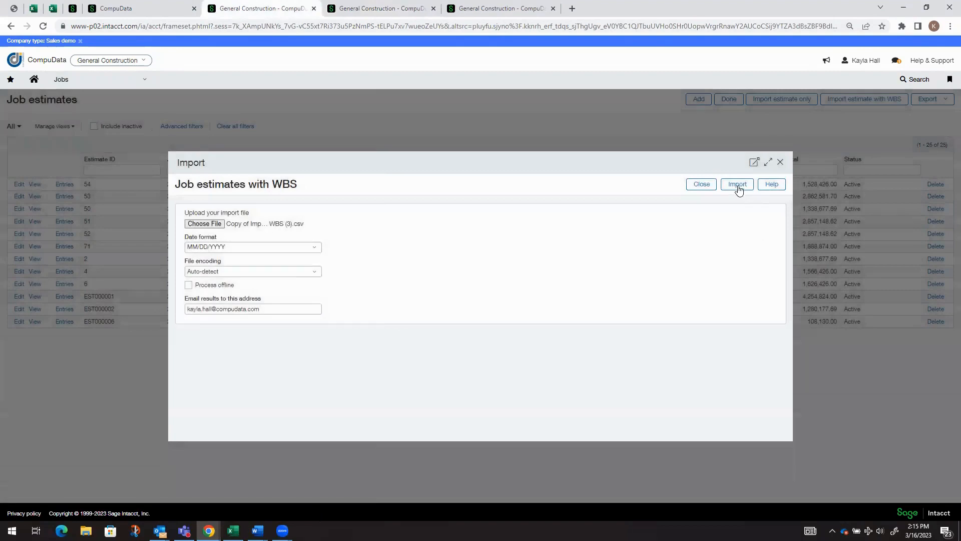
pyautogui.click(738, 186)
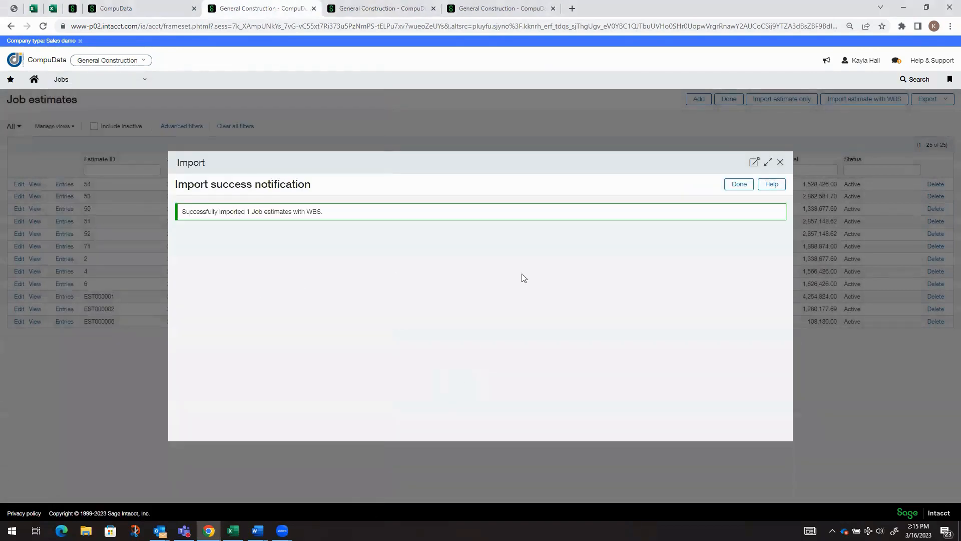
pyautogui.click(739, 184)
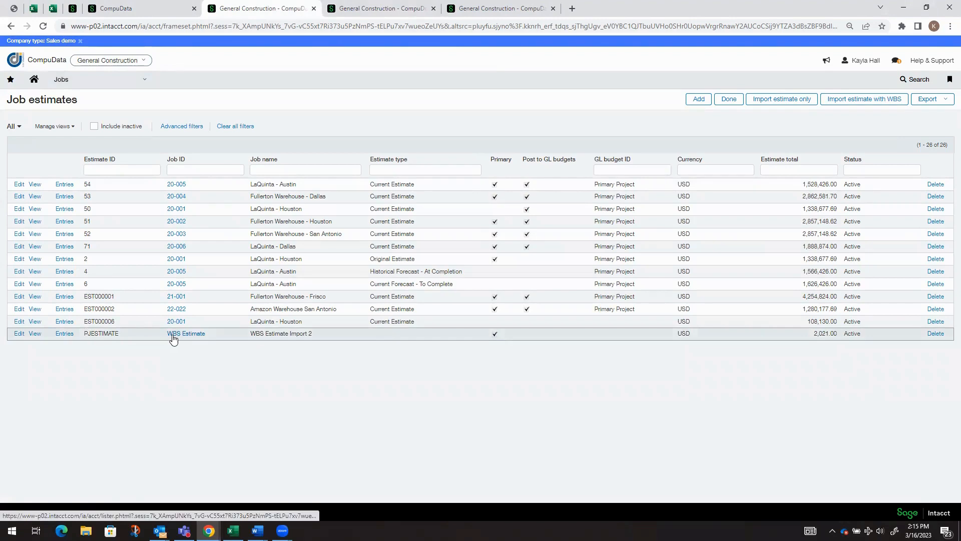
# Refresh the Jobs list in the duplicated tab and open the cost codes of the WBS Estimate job
pyautogui.click(377, 8)
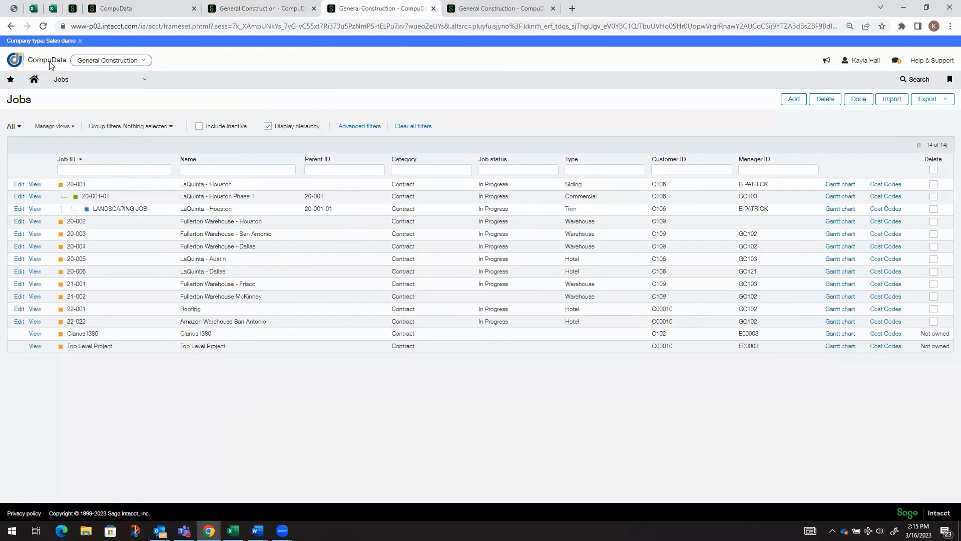
pyautogui.click(44, 27)
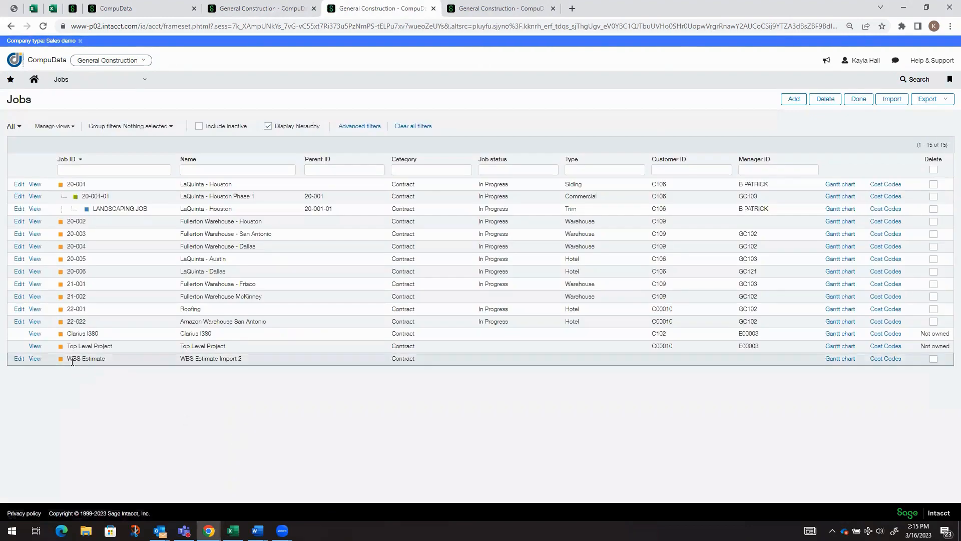
pyautogui.click(889, 359)
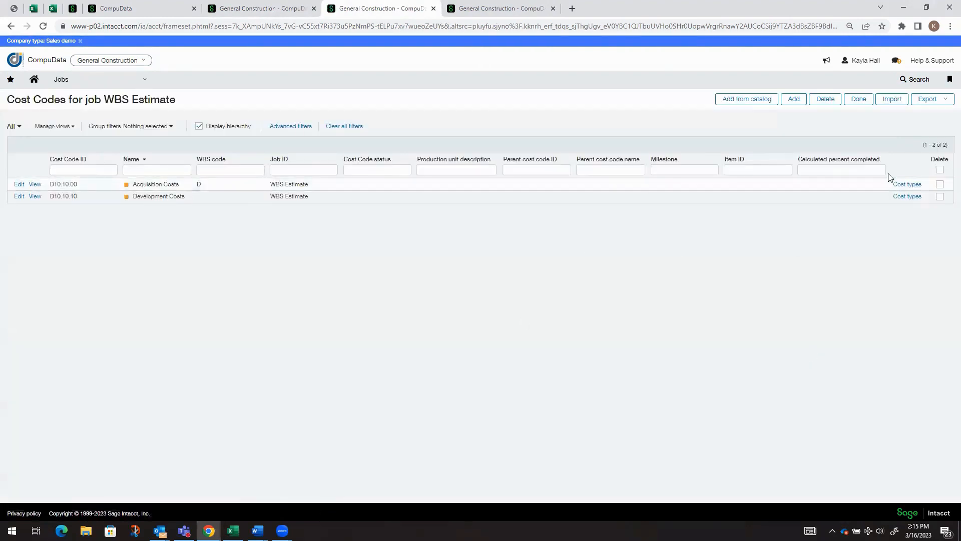
# Open the PJESTIMATE job estimate for editing and set its estimate type to Current Estimate
pyautogui.click(263, 9)
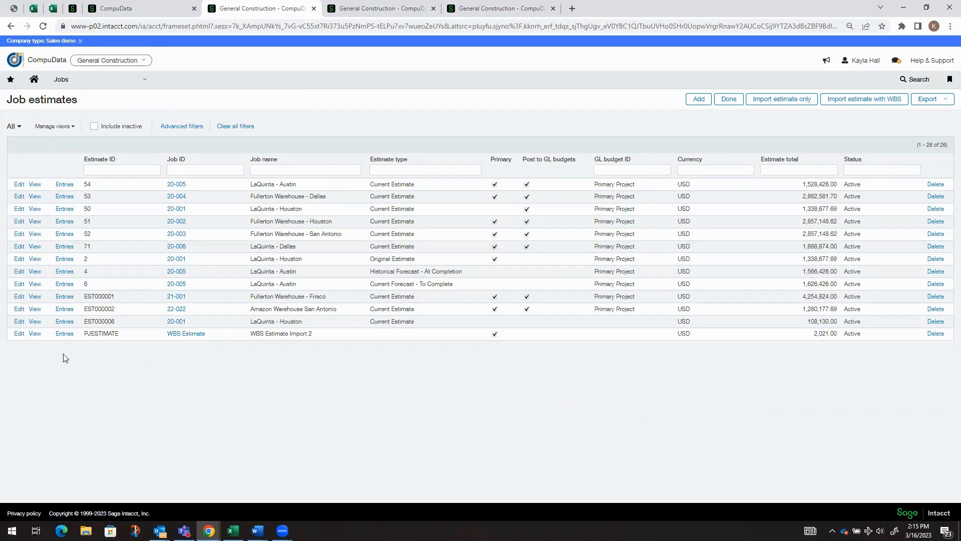
pyautogui.click(19, 334)
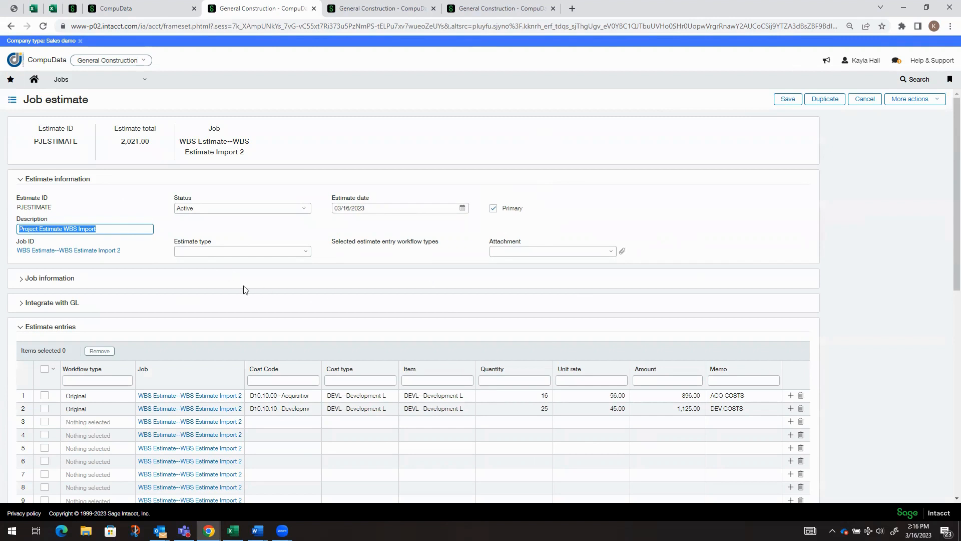
pyautogui.click(258, 251)
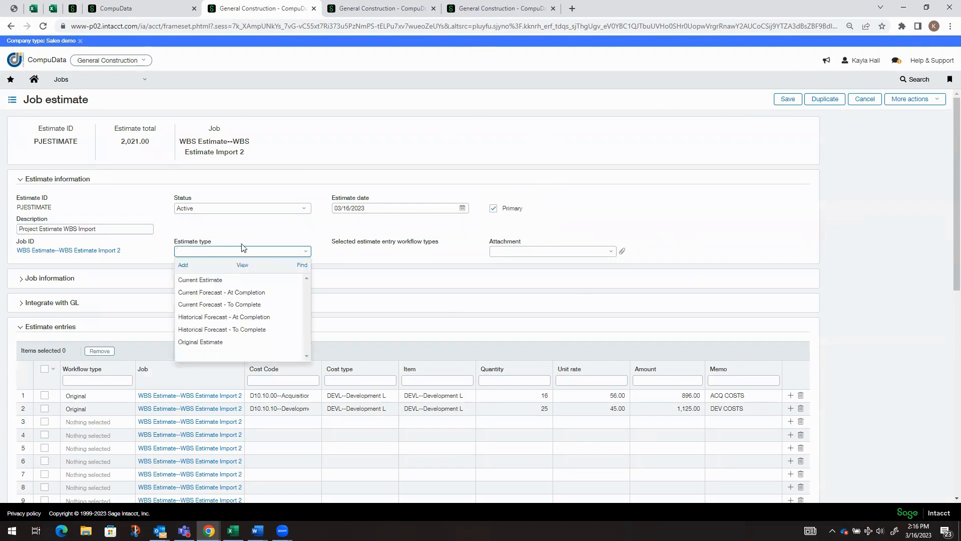
pyautogui.click(200, 279)
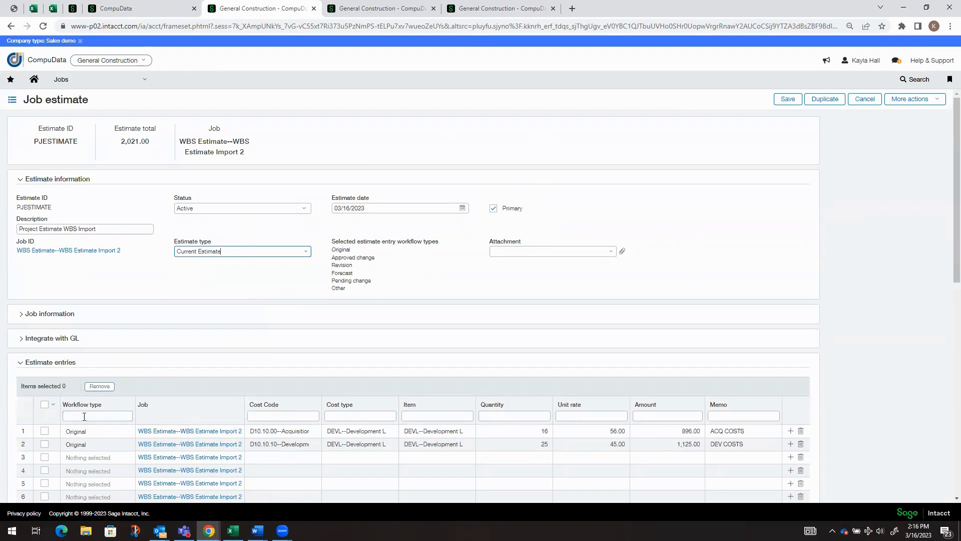
# Edit the Current Estimate type to remove Forecast from its entry workflow types, and save it
pyautogui.click(309, 255)
pyautogui.click(245, 270)
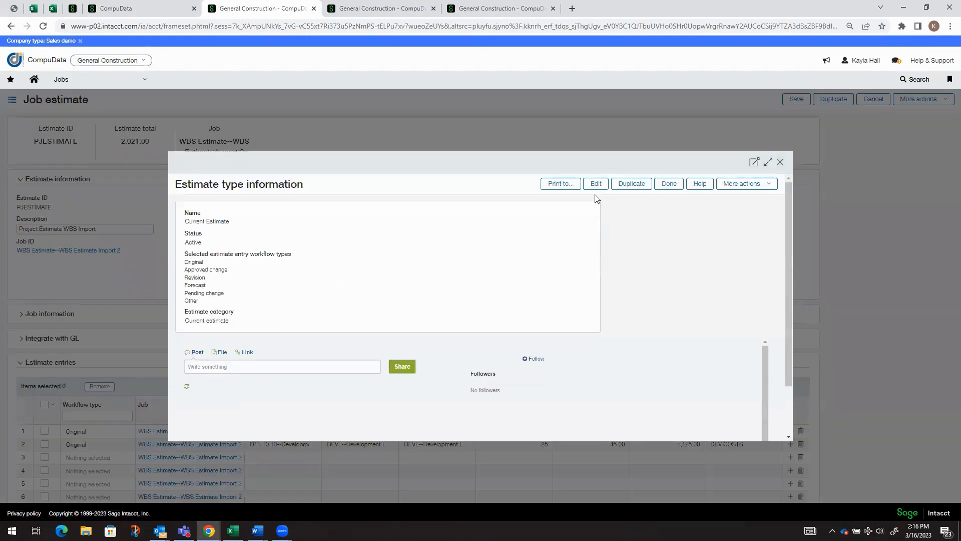
pyautogui.click(603, 184)
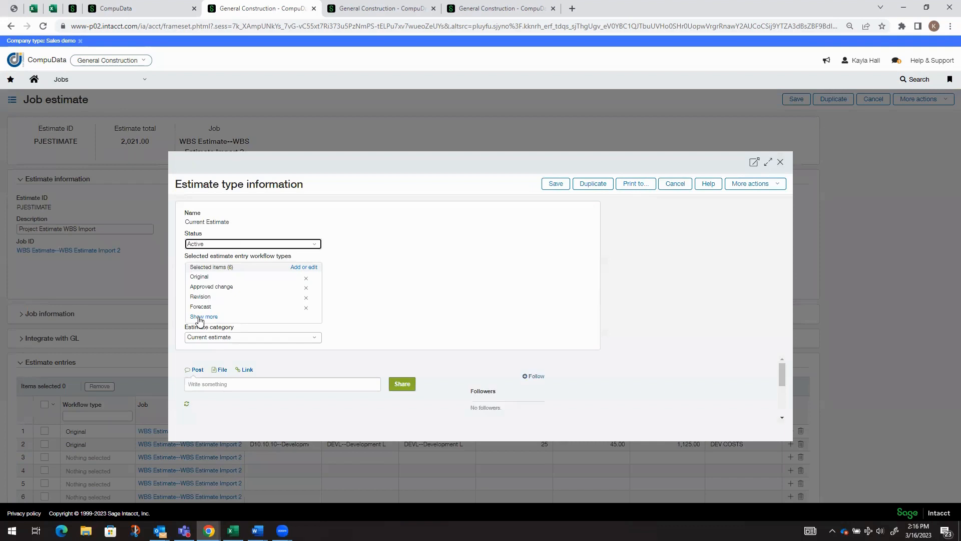
pyautogui.click(203, 316)
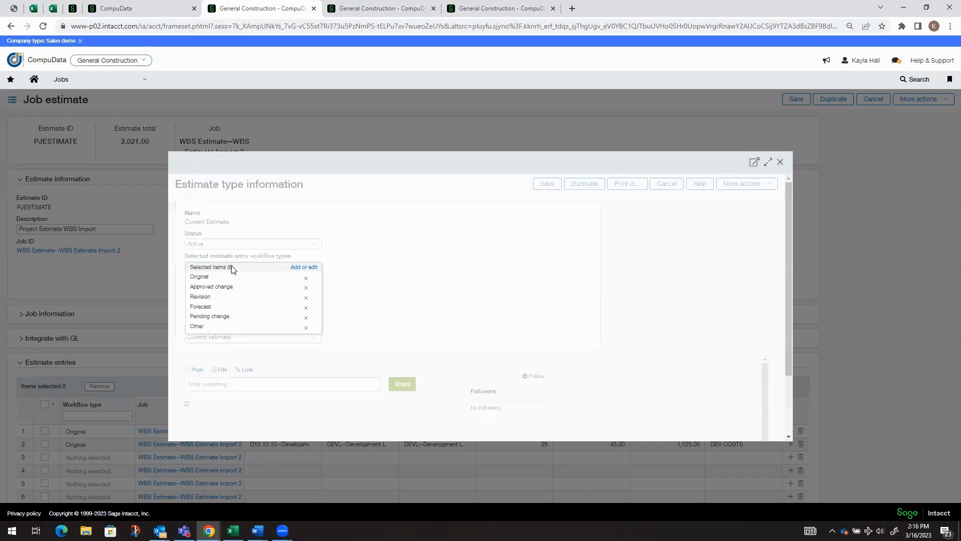
pyautogui.click(306, 308)
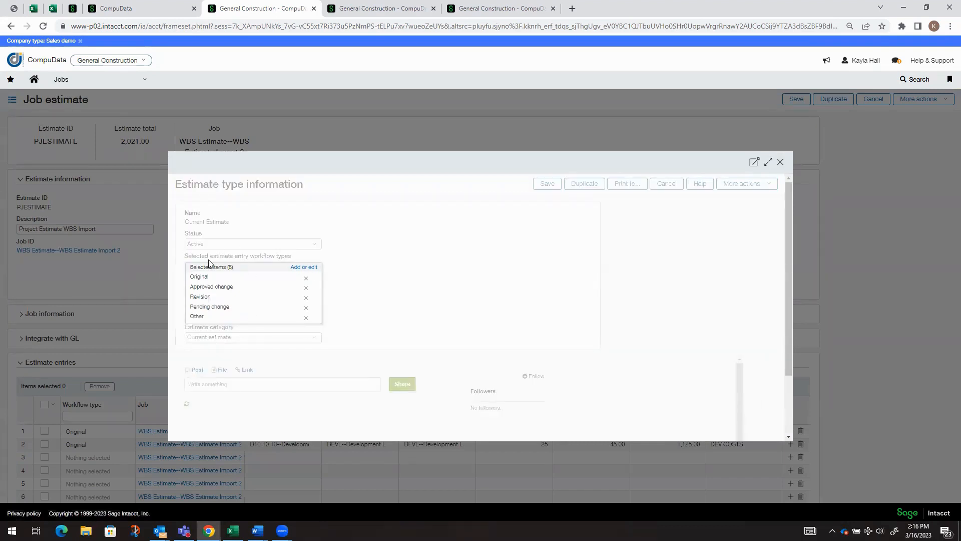
pyautogui.click(547, 183)
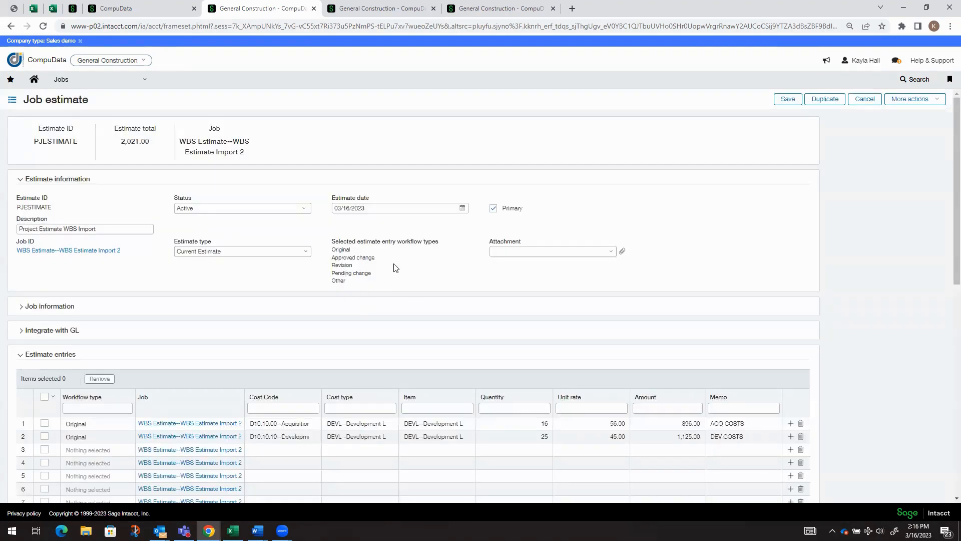
# Check the estimate's attachment field and expand its job information section to view the imported project details
pyautogui.click(614, 252)
pyautogui.click(803, 255)
pyautogui.click(33, 311)
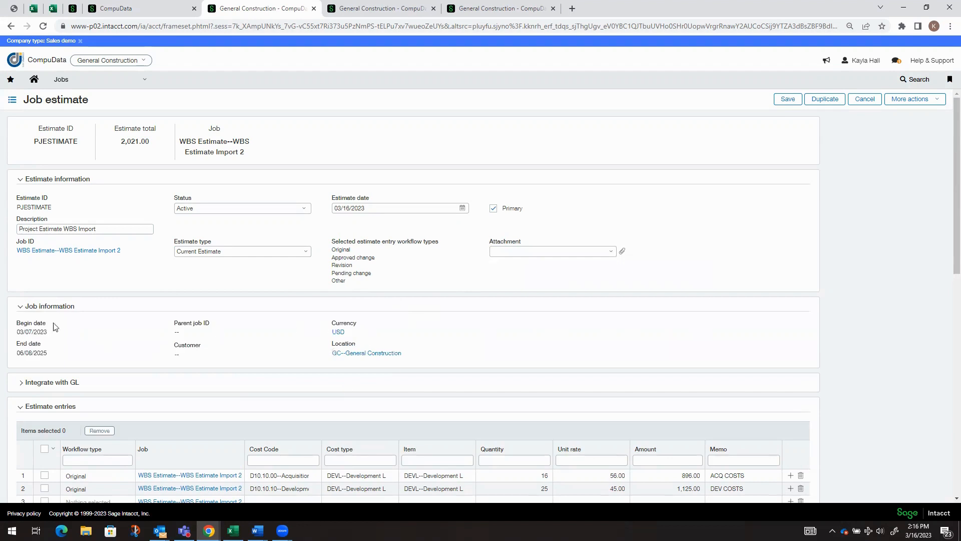
# Enable posting the estimate to GL budgets, using GL budget Primary Project and the period of each estimate entry effective date
pyautogui.scroll(-1, 215, 320)
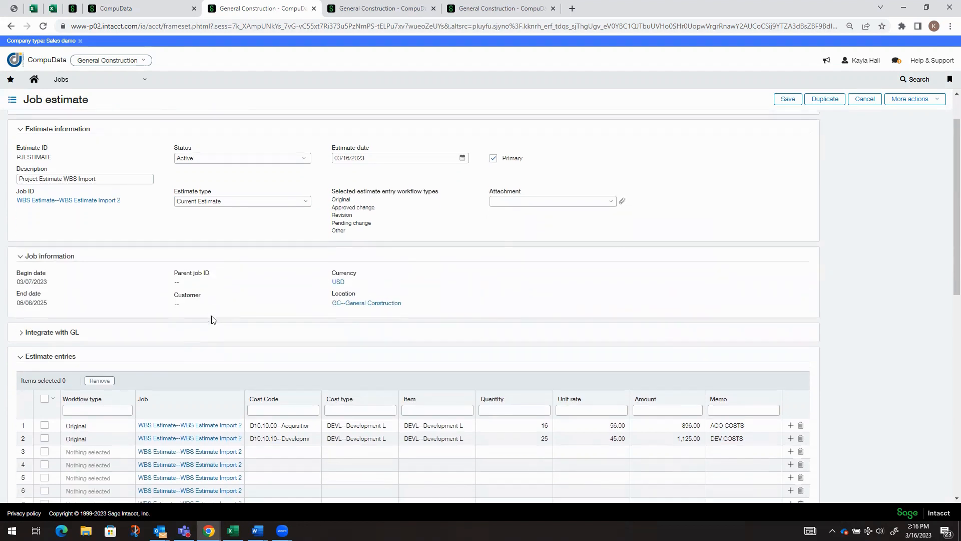
pyautogui.click(21, 333)
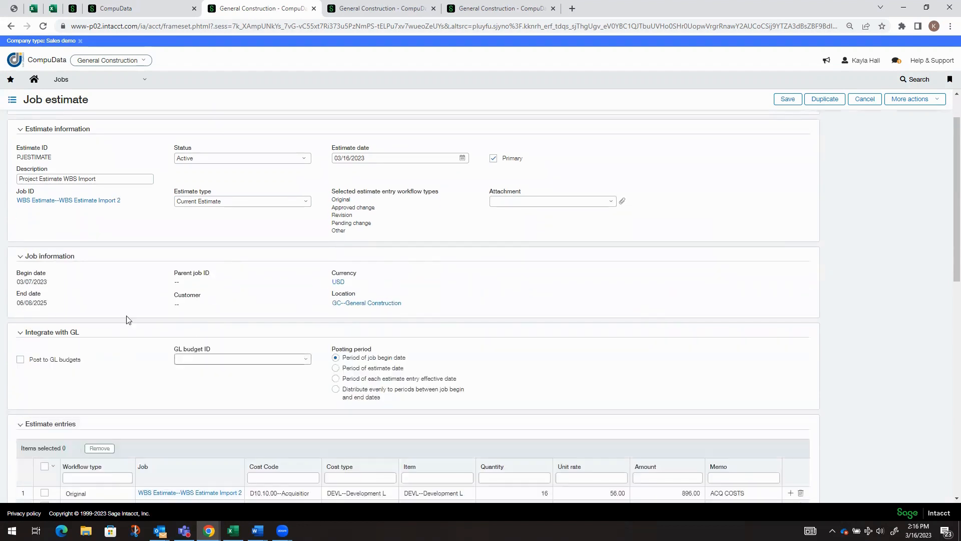
pyautogui.click(20, 360)
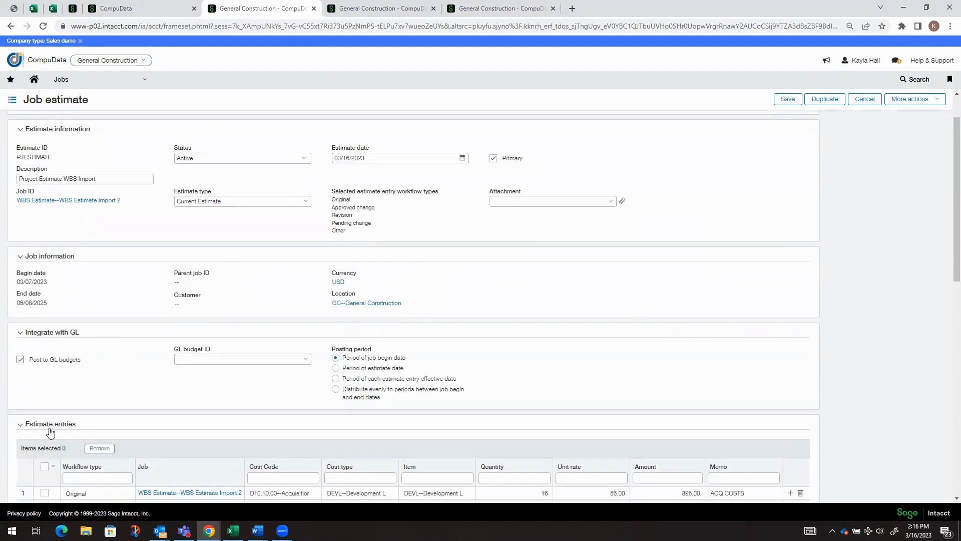
pyautogui.click(305, 359)
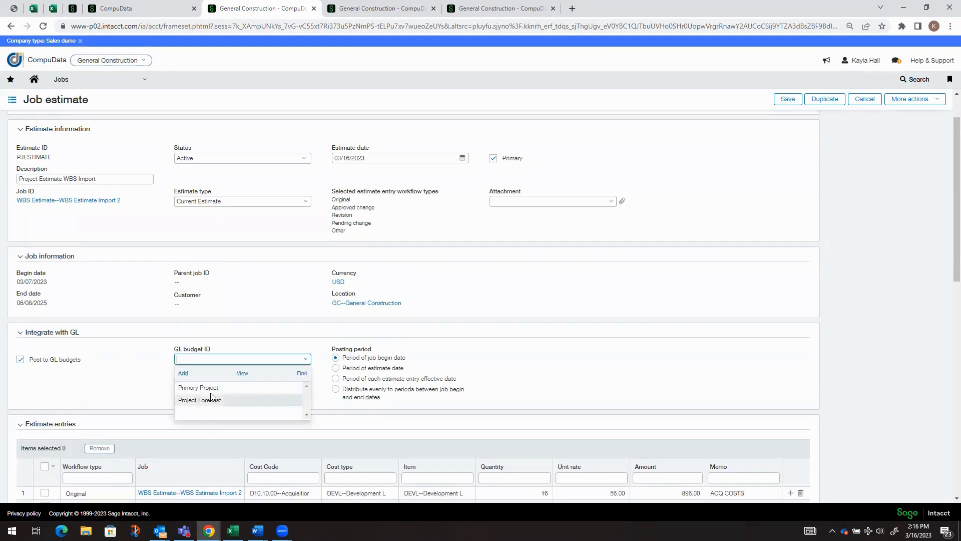
pyautogui.click(203, 388)
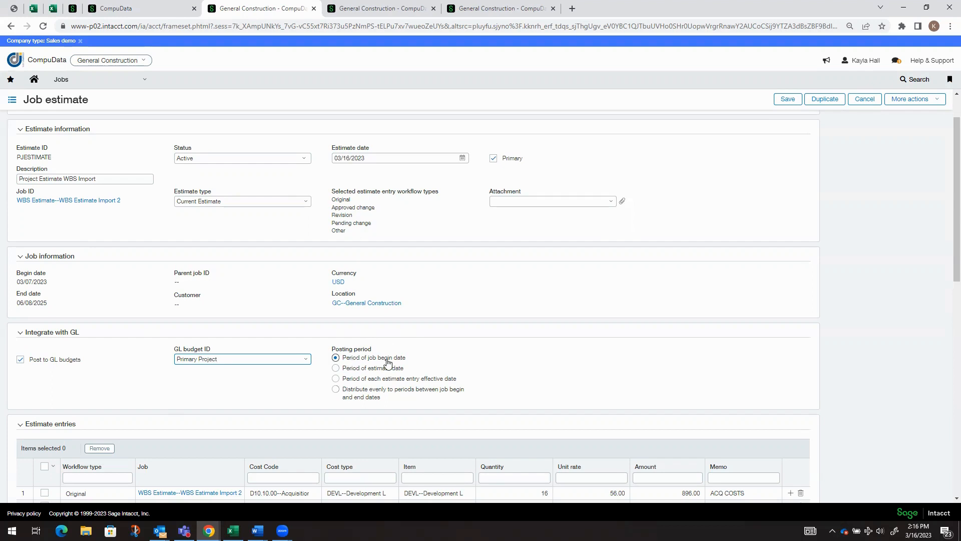
pyautogui.click(336, 368)
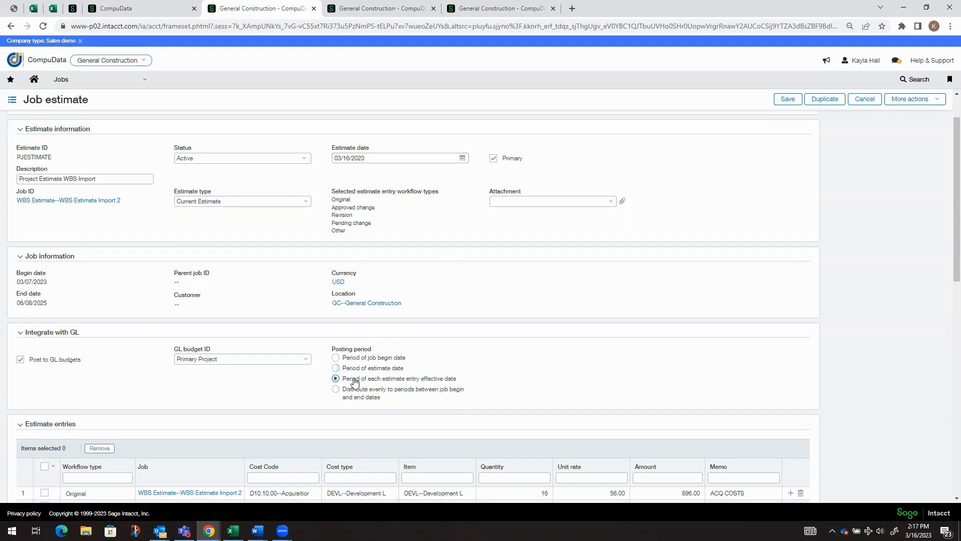
# Show the details of the first estimate entry and check its effective date
pyautogui.scroll(-2, 440, 378)
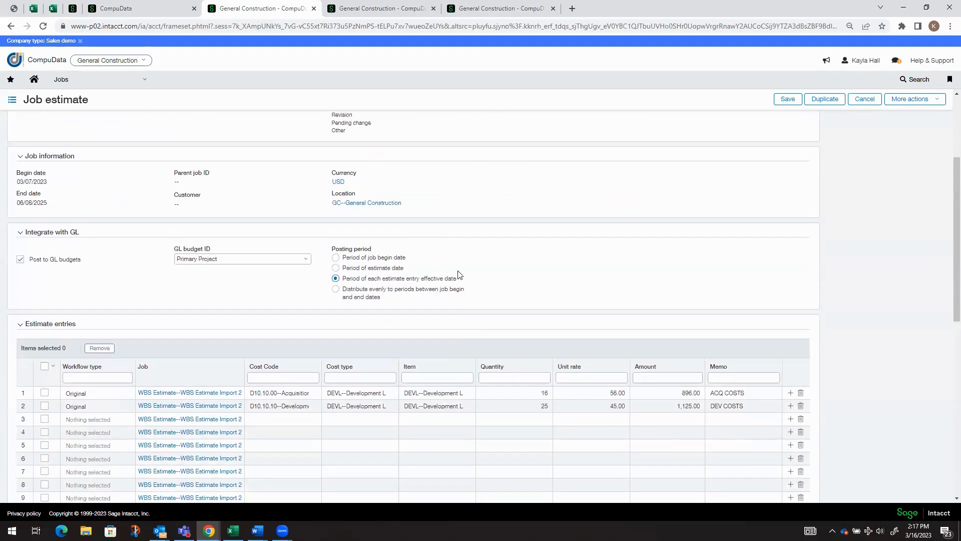
pyautogui.click(524, 391)
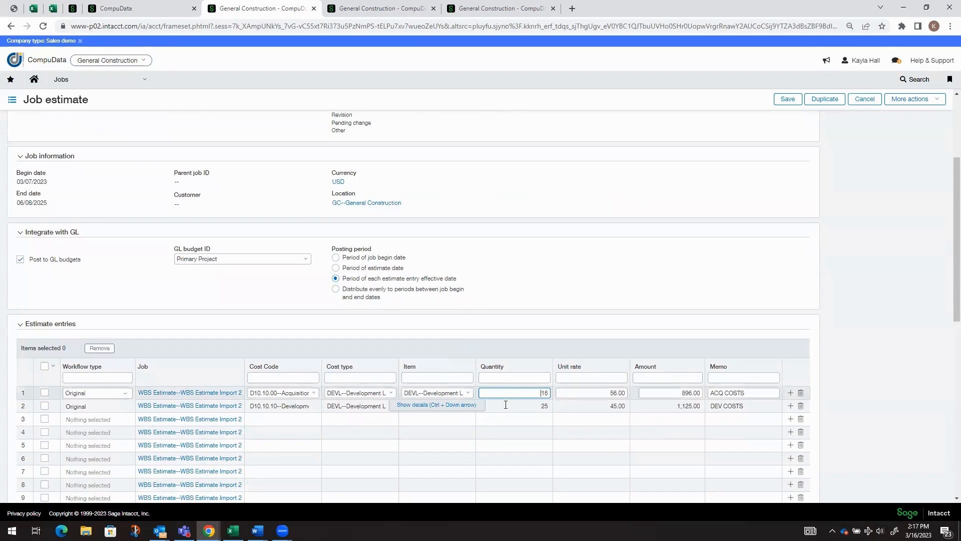
pyautogui.click(458, 403)
pyautogui.scroll(3, 296, 331)
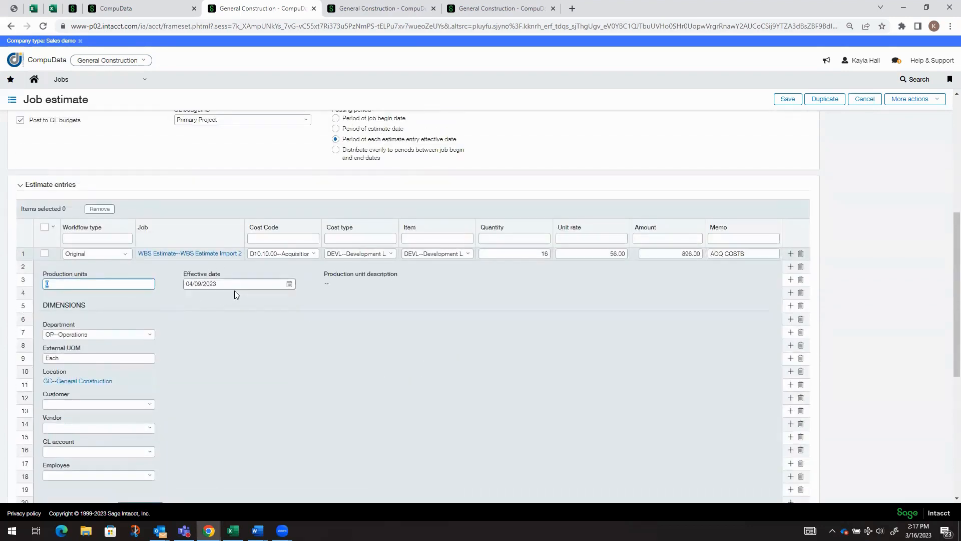
pyautogui.click(222, 288)
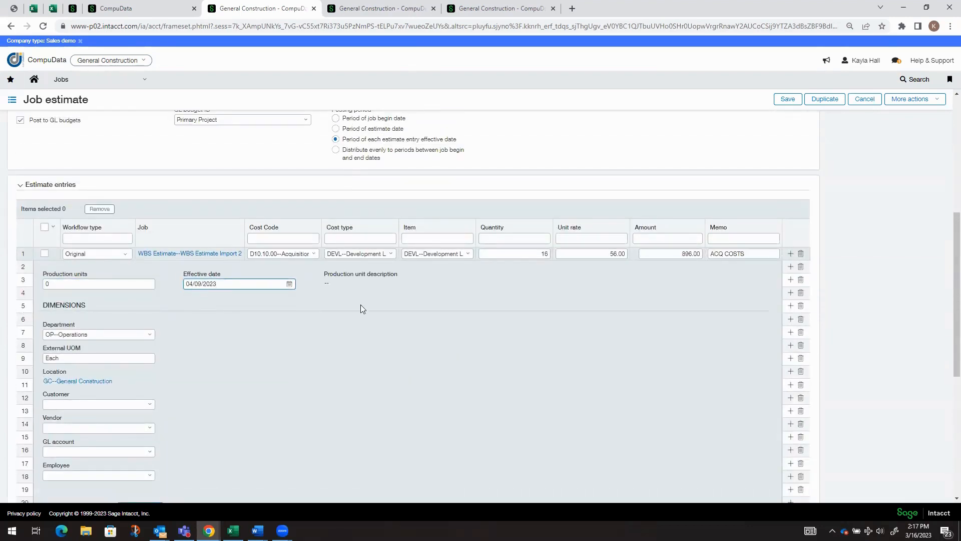
# Try the posting period that distributes evenly between job begin and end dates, and settle on Period of job begin date
pyautogui.scroll(1, 363, 308)
pyautogui.click(336, 200)
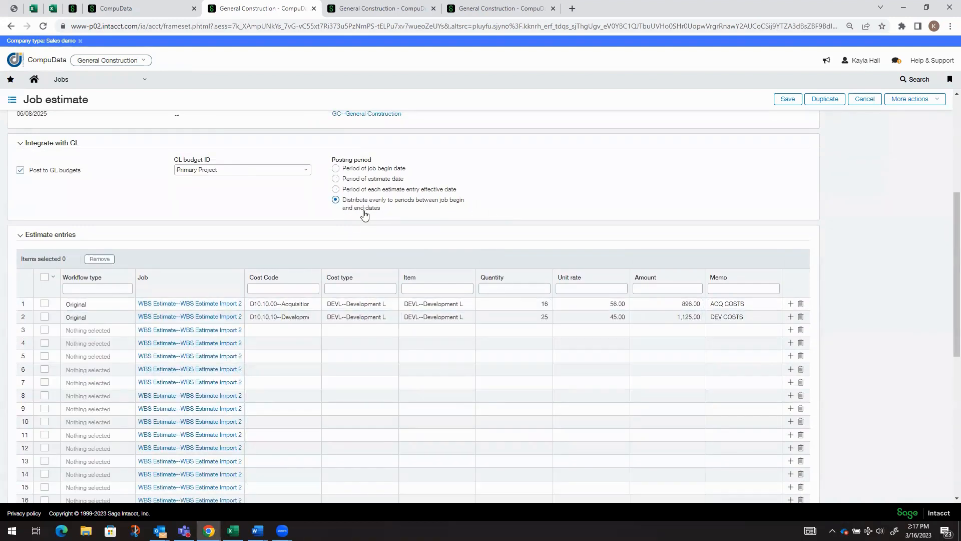
pyautogui.click(336, 169)
# Review the dimension fields in the first estimate entry's details, such as customer, vendor, GL account and employee, and close the details
pyautogui.click(360, 304)
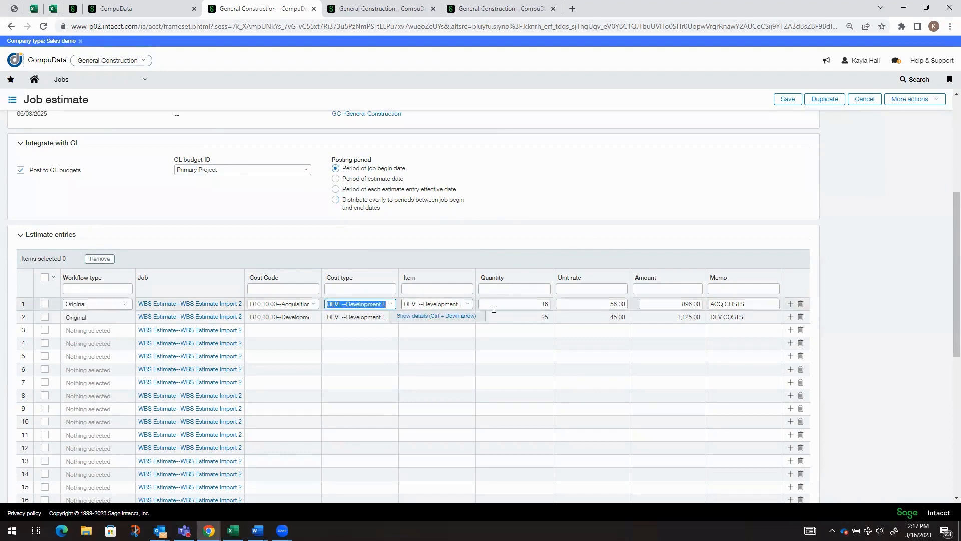
pyautogui.click(444, 317)
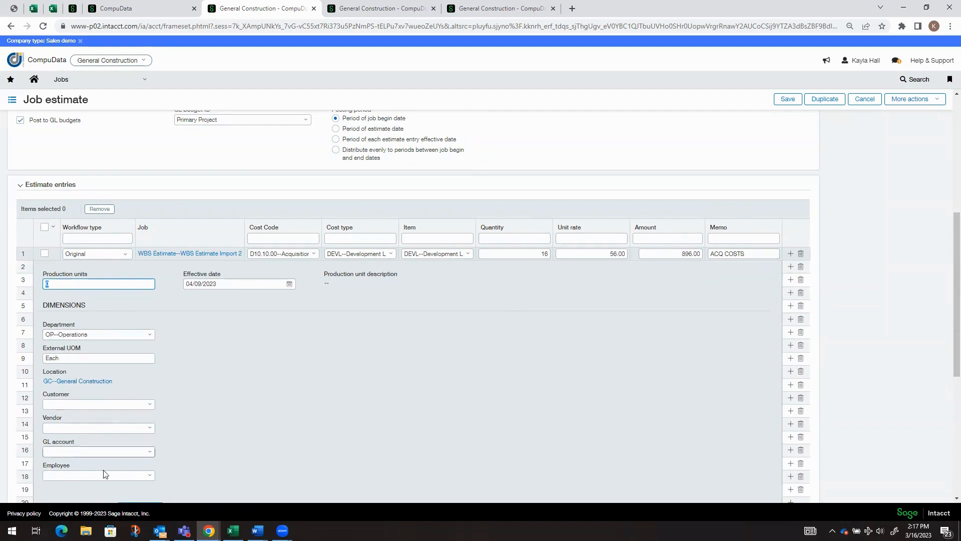
pyautogui.click(152, 405)
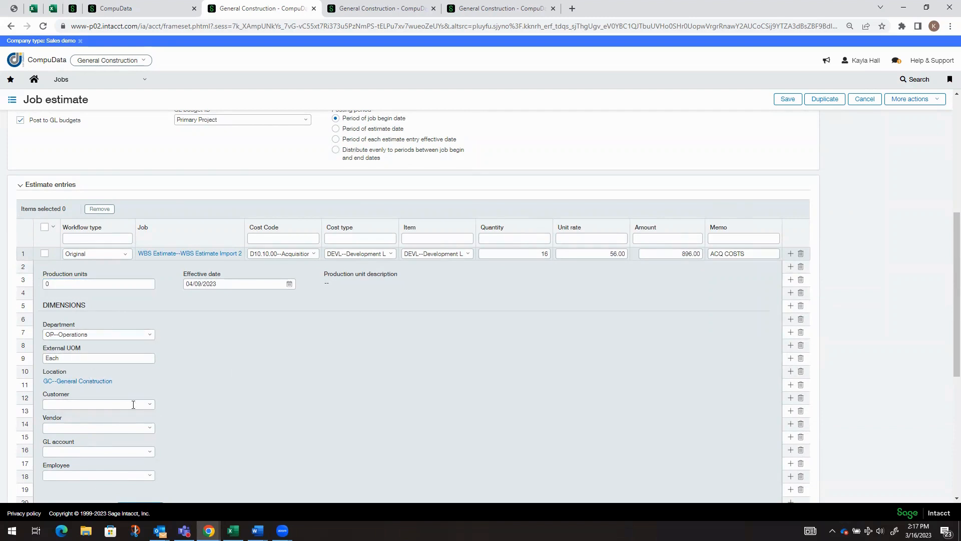
pyautogui.click(219, 396)
pyautogui.scroll(-3, 256, 402)
pyautogui.click(415, 383)
pyautogui.scroll(3, 368, 218)
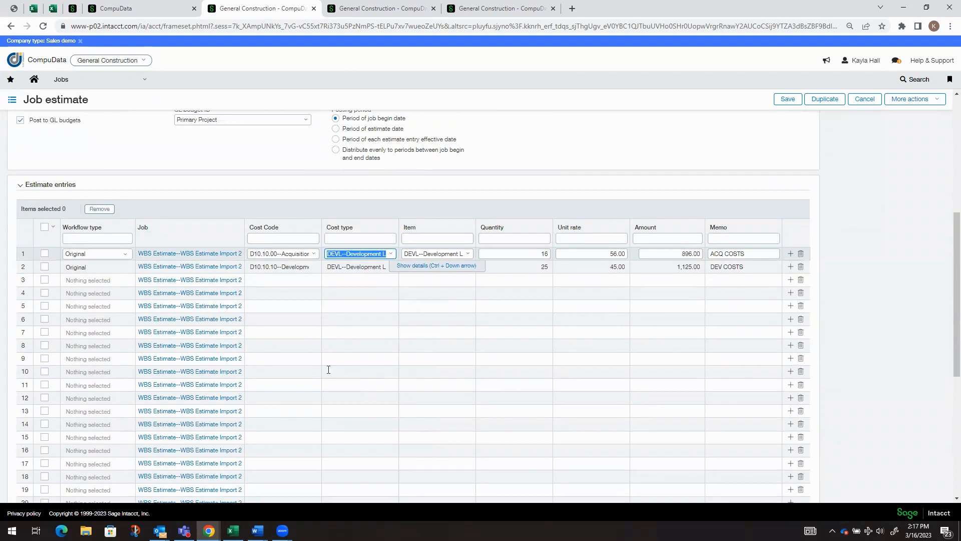
# Change the workflow type of the second estimate entry, DEV COSTS, to Approved change and try to save the estimate
pyautogui.click(111, 269)
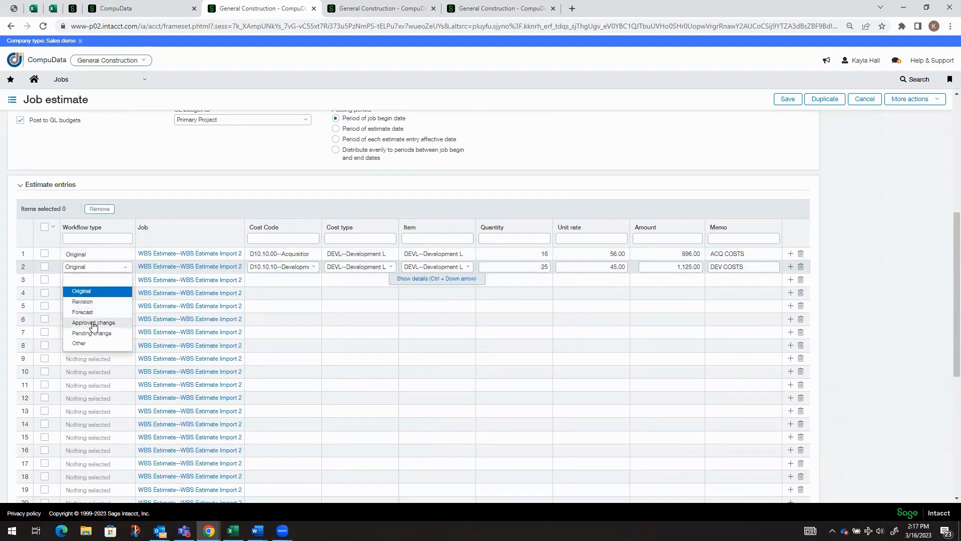
pyautogui.click(94, 323)
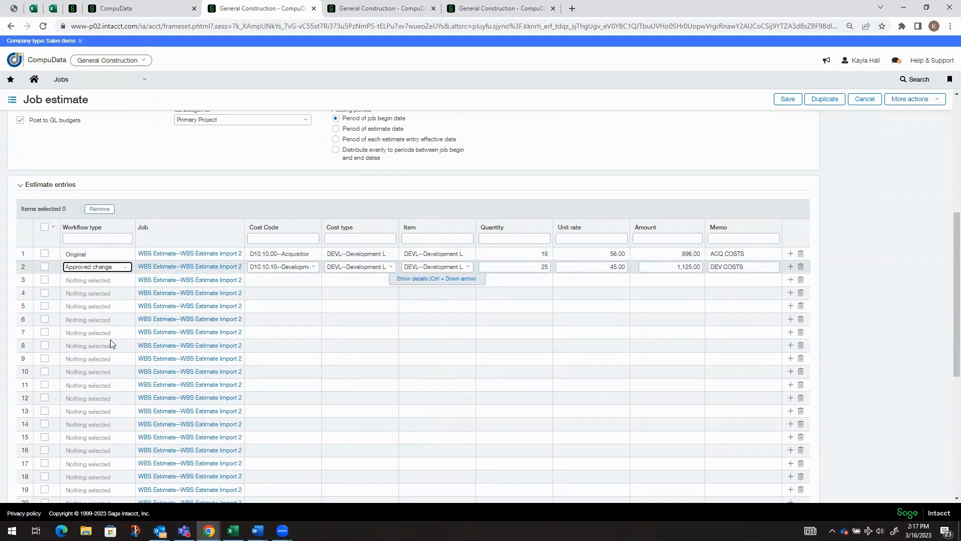
pyautogui.scroll(1, 111, 344)
pyautogui.scroll(3, 107, 360)
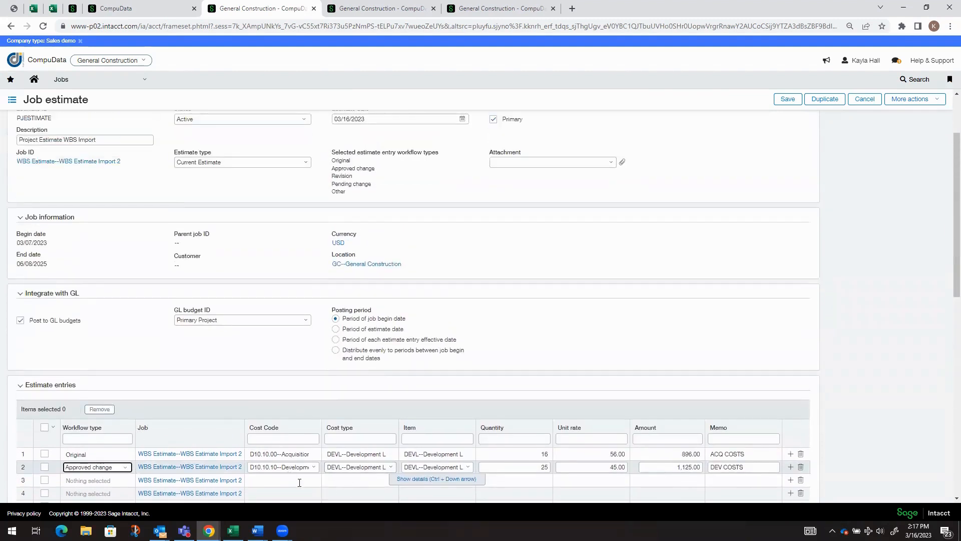
pyautogui.scroll(2, 299, 482)
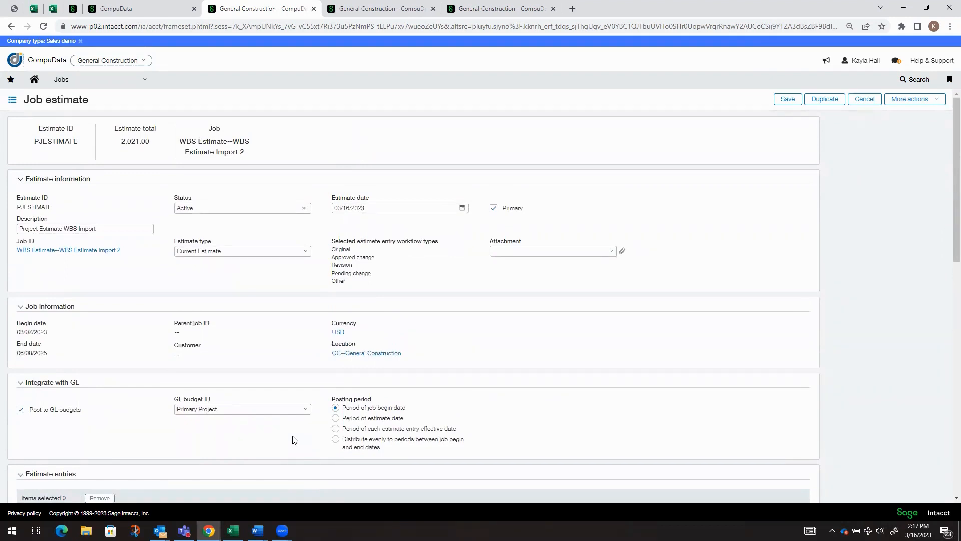
pyautogui.click(788, 99)
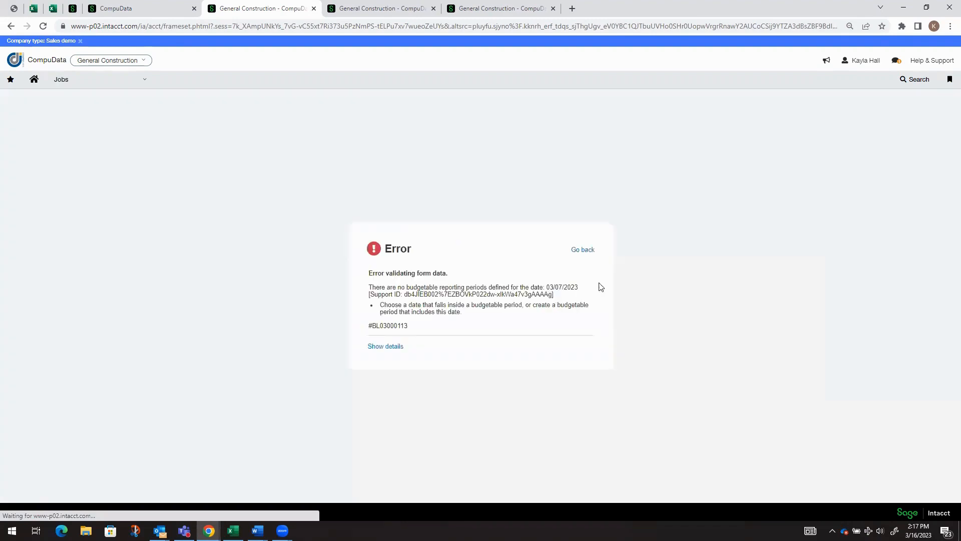
# Return to the estimate form, turn off posting to GL budgets and save the estimate
pyautogui.click(589, 250)
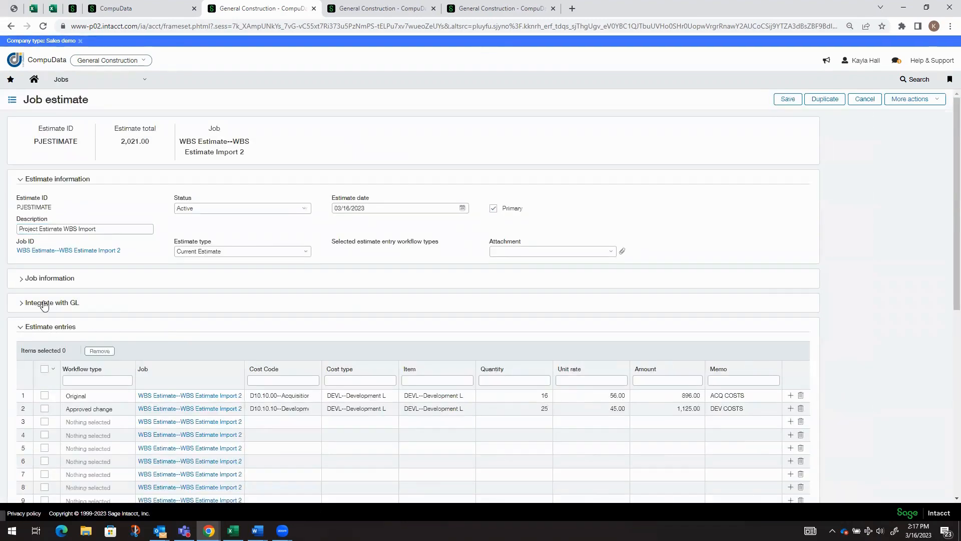
pyautogui.click(44, 303)
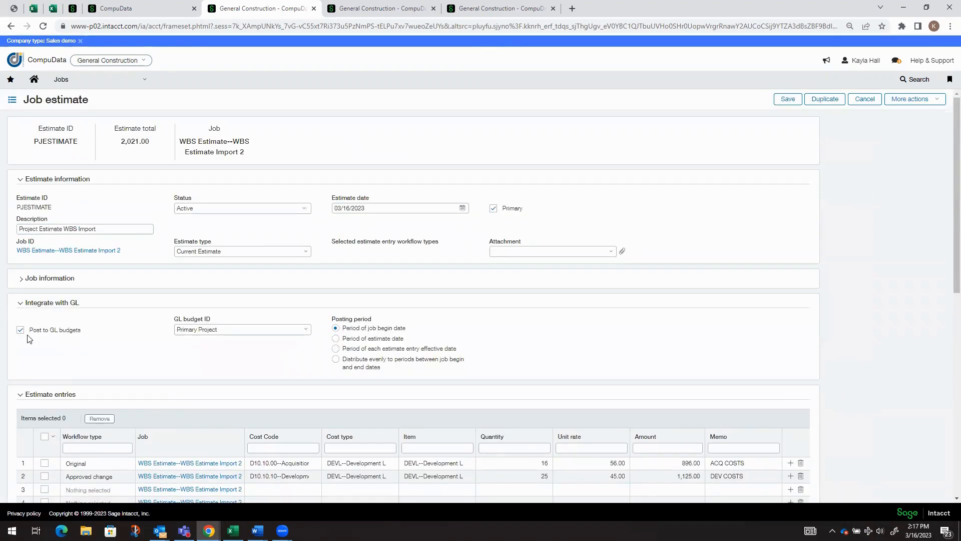
pyautogui.click(20, 330)
pyautogui.click(788, 99)
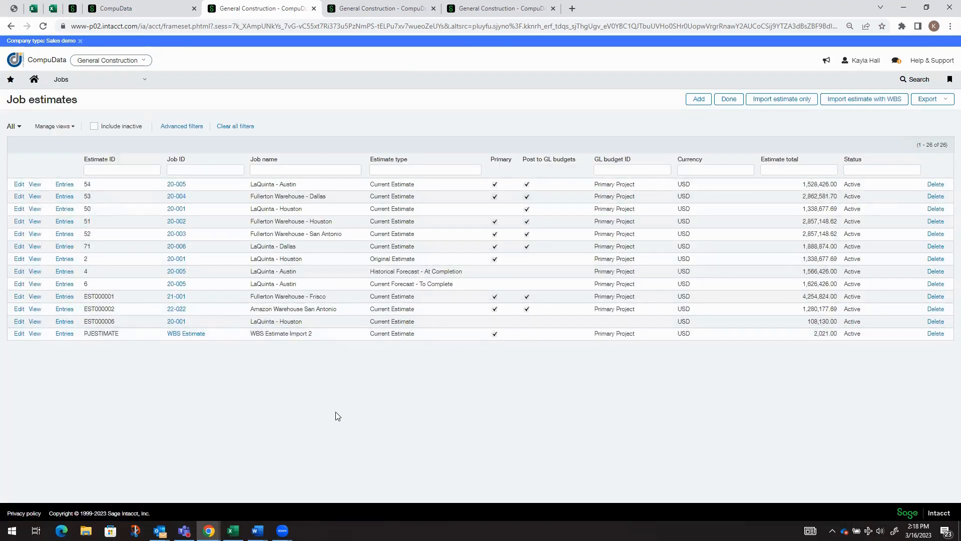
# From the browser tab with the job's cost codes, open the Project Estimate Recap interactive custom report for editing and show its column definitions
pyautogui.click(346, 16)
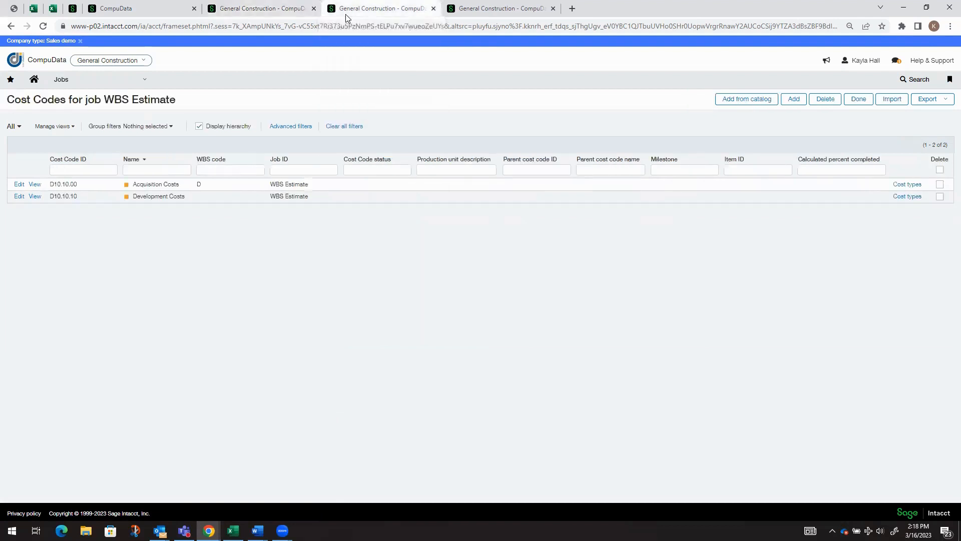
pyautogui.click(78, 80)
pyautogui.moveTo(70, 126)
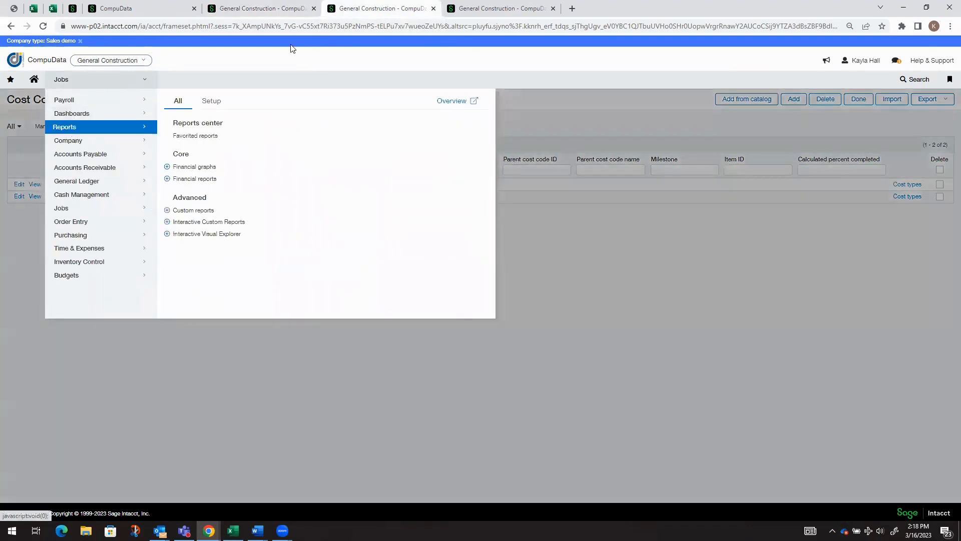
pyautogui.click(199, 222)
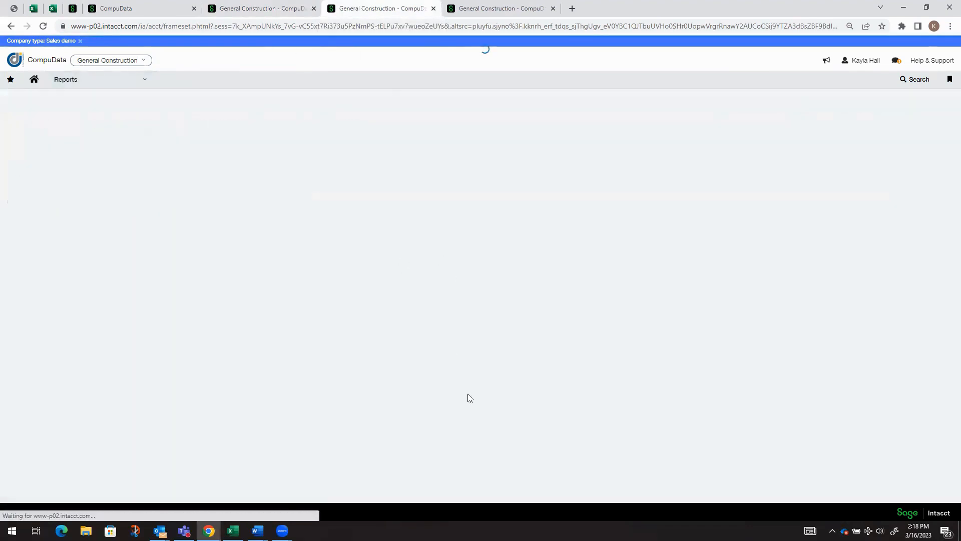
pyautogui.scroll(-2, 260, 370)
pyautogui.scroll(-10, 260, 370)
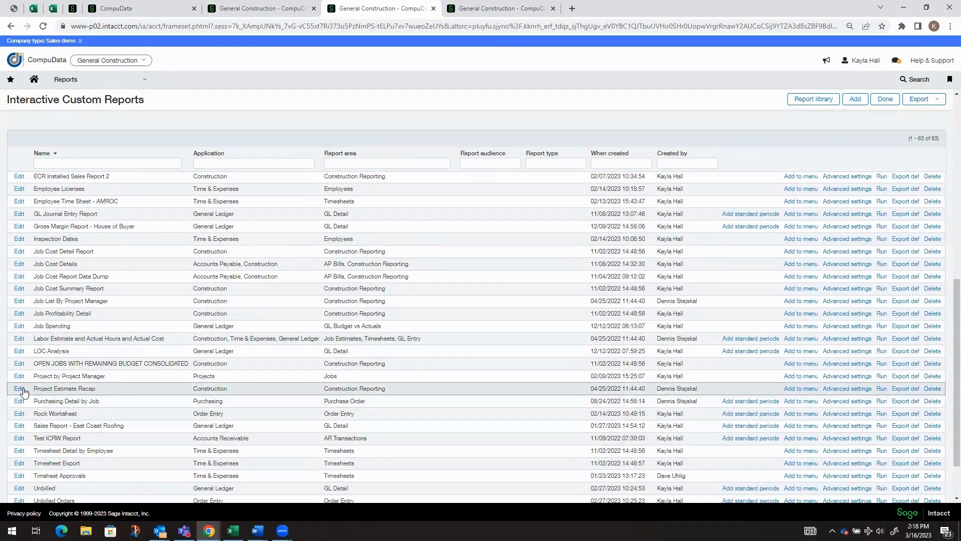
pyautogui.click(23, 390)
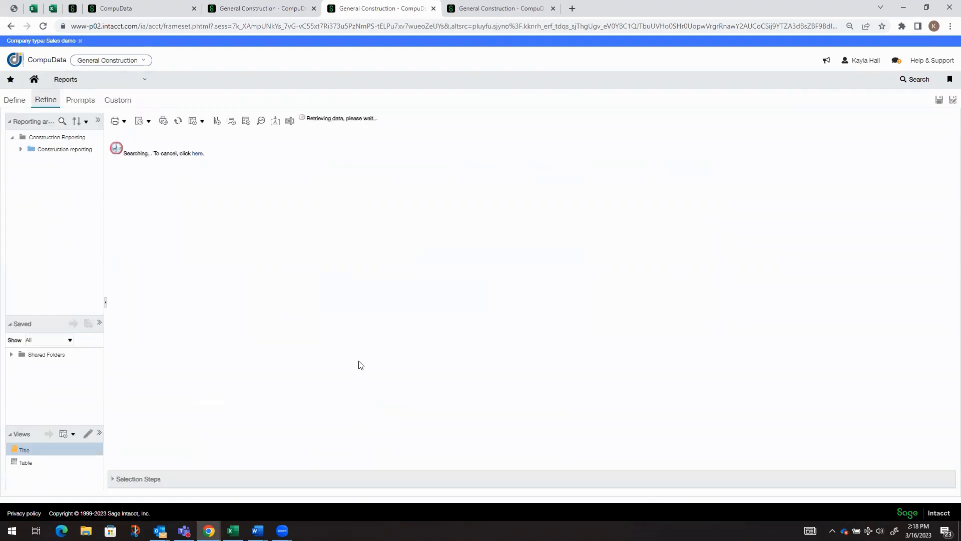
pyautogui.click(19, 101)
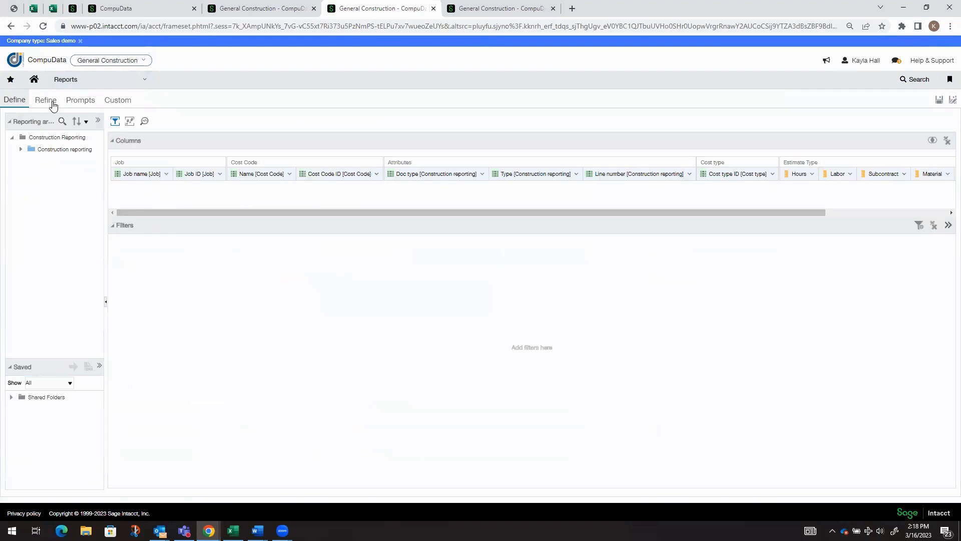
pyautogui.click(220, 174)
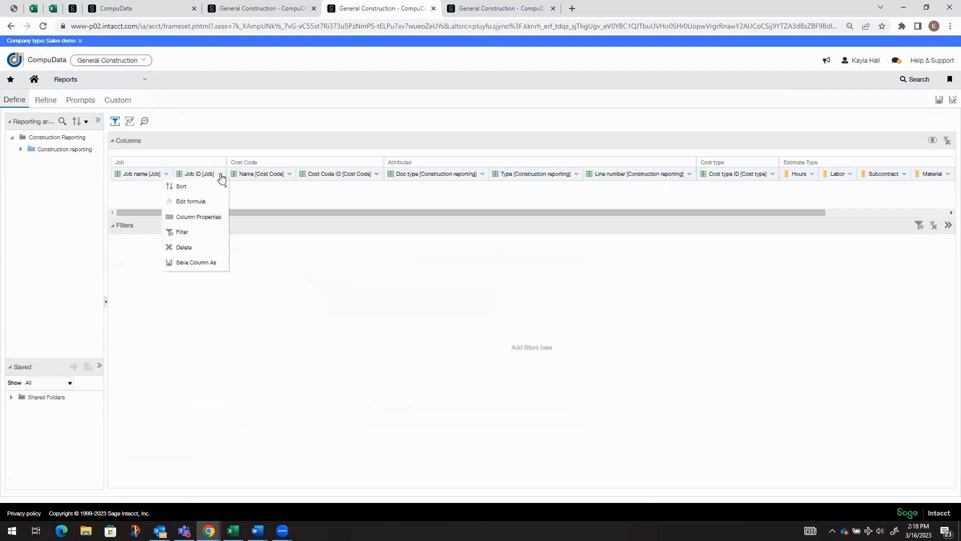
pyautogui.click(239, 202)
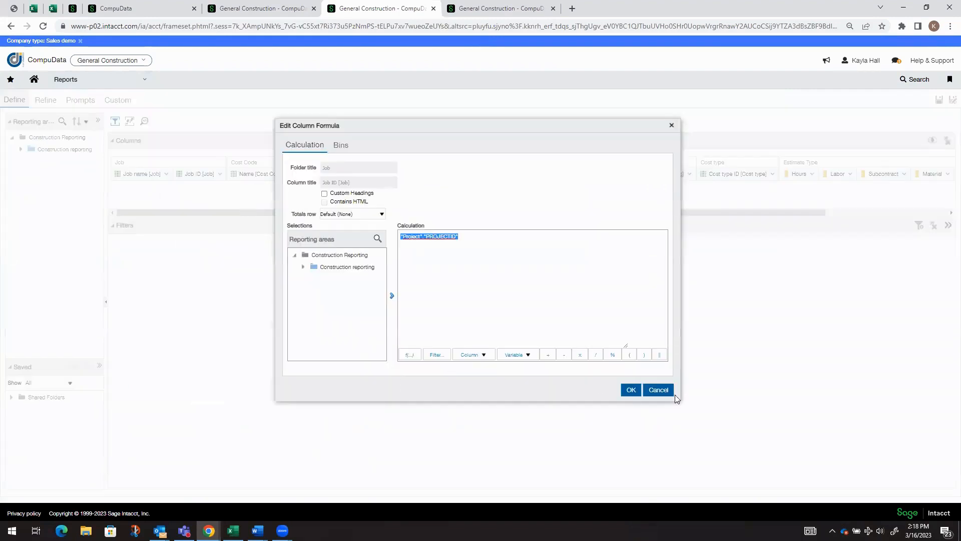
pyautogui.click(659, 390)
# Filter the report's Job ID column to equal WBS Estimate and show the refined report
pyautogui.click(219, 174)
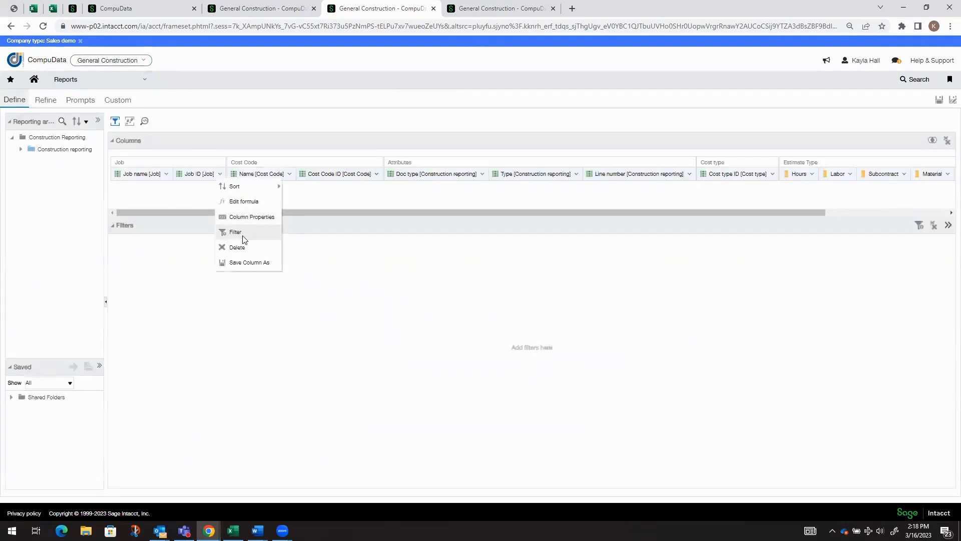
pyautogui.click(235, 232)
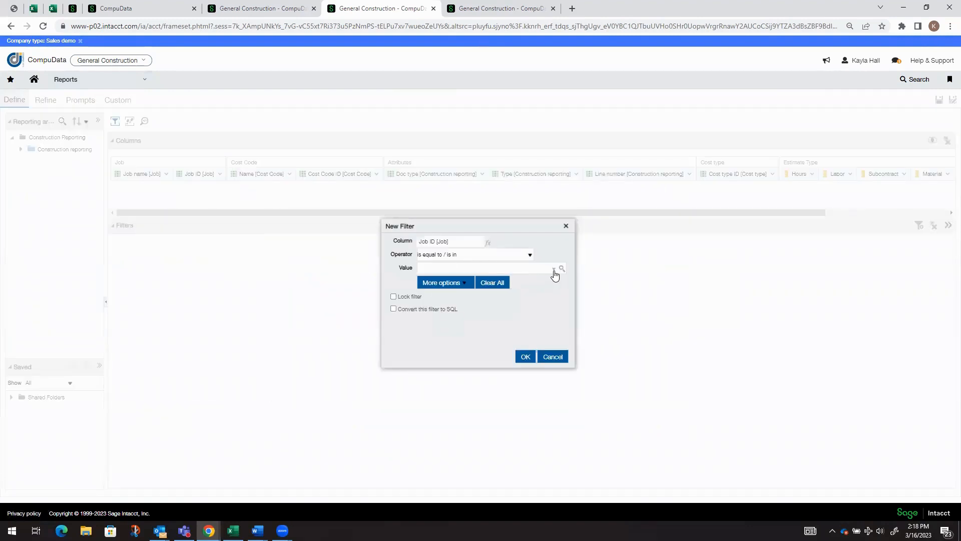
pyautogui.click(553, 269)
pyautogui.scroll(-1, 560, 302)
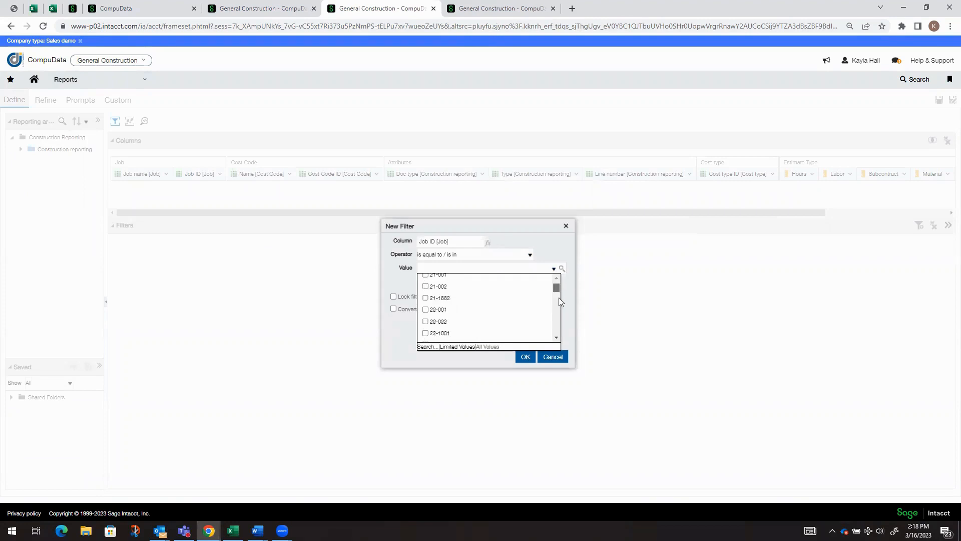
pyautogui.scroll(-10, 559, 300)
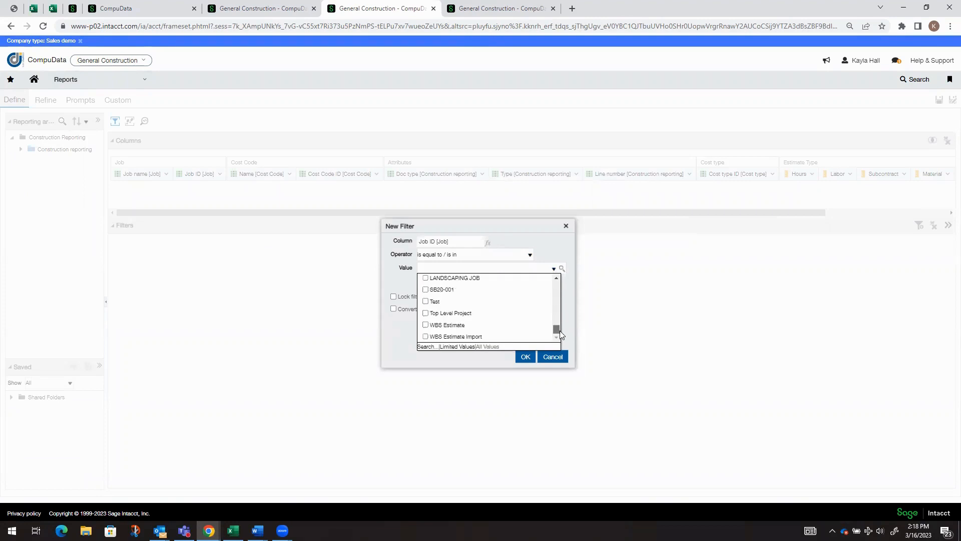
pyautogui.click(426, 325)
pyautogui.click(526, 357)
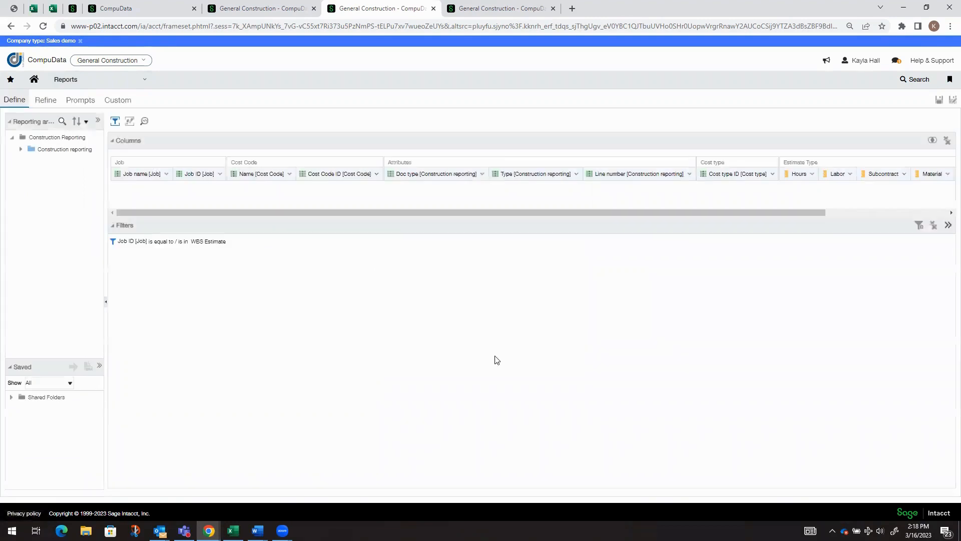
pyautogui.click(46, 100)
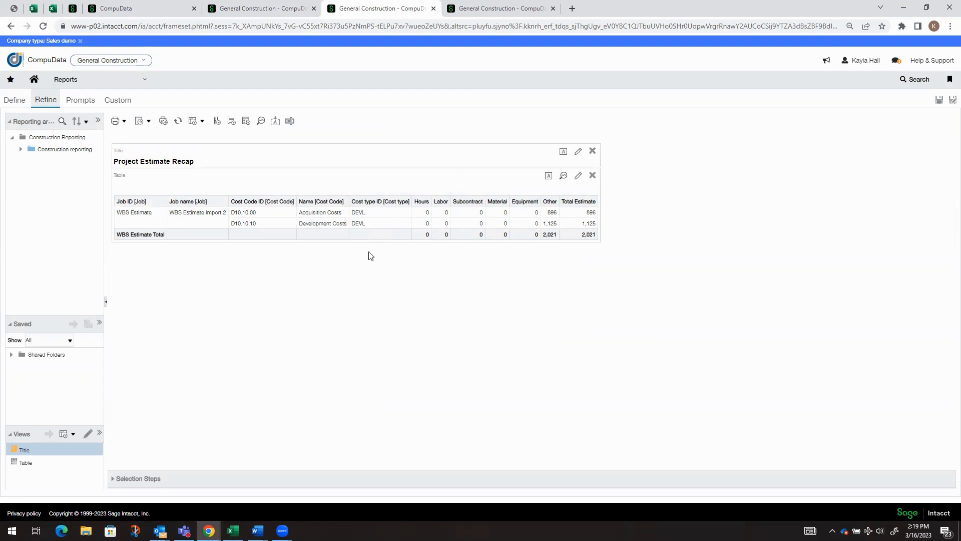
# In the report table's layout, exclude all the Estimate Type measures from Hours to Total Estimate and include the Doc type and Type attributes
pyautogui.click(578, 178)
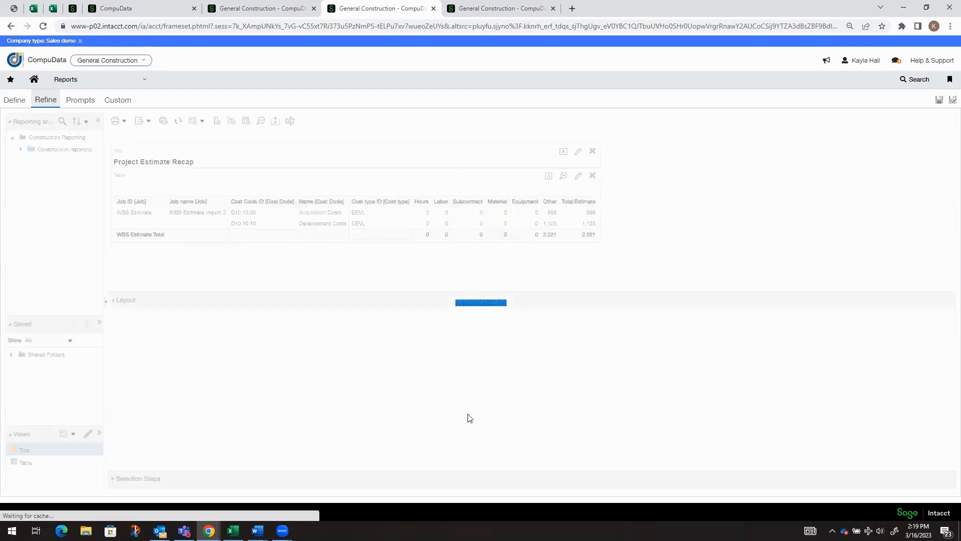
pyautogui.scroll(-1, 473, 379)
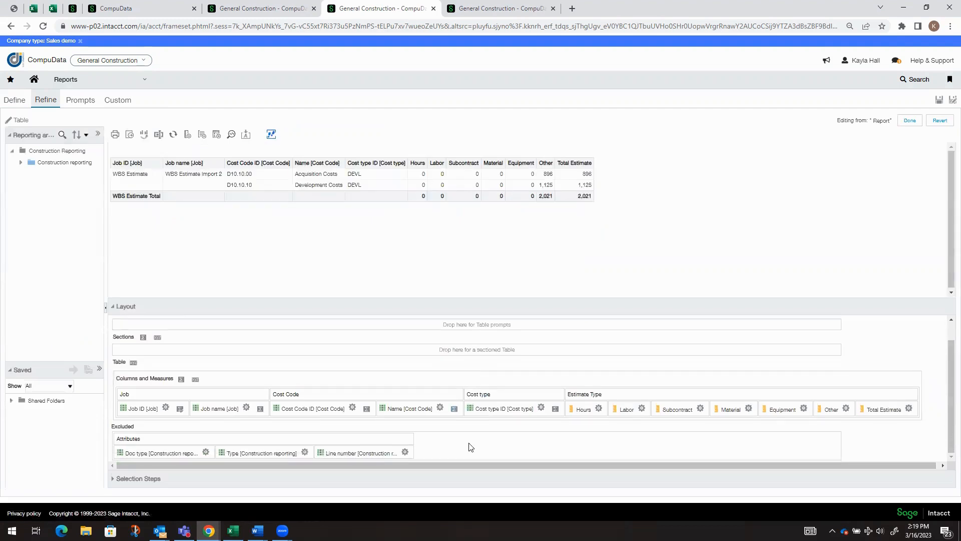
pyautogui.moveTo(586, 409); pyautogui.dragTo(590, 435)
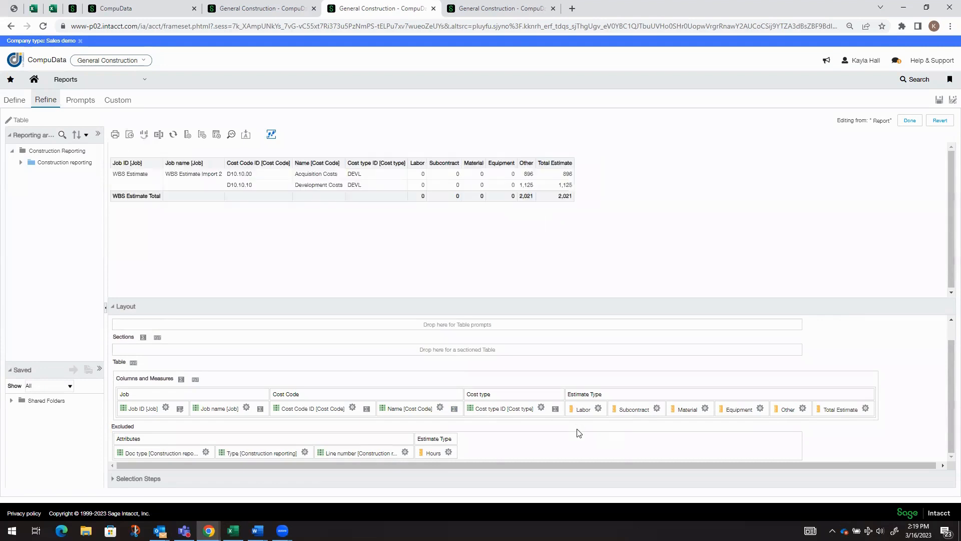
pyautogui.moveTo(579, 408); pyautogui.dragTo(619, 441)
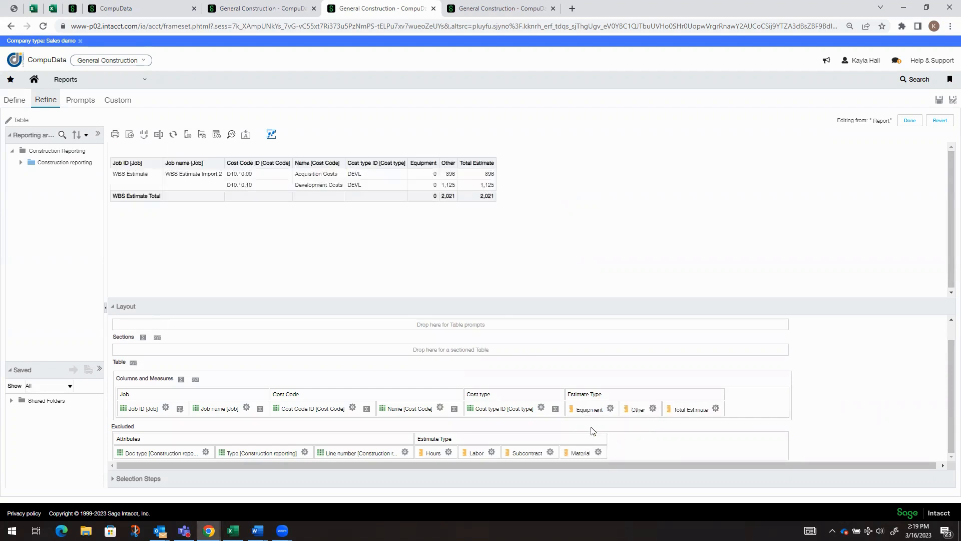
pyautogui.moveTo(587, 408); pyautogui.dragTo(701, 445)
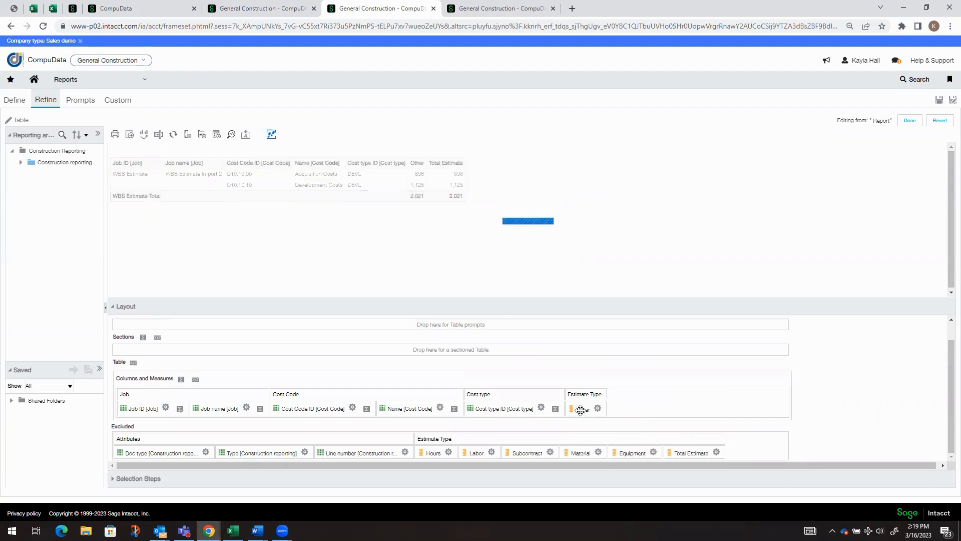
pyautogui.moveTo(584, 409); pyautogui.dragTo(626, 449)
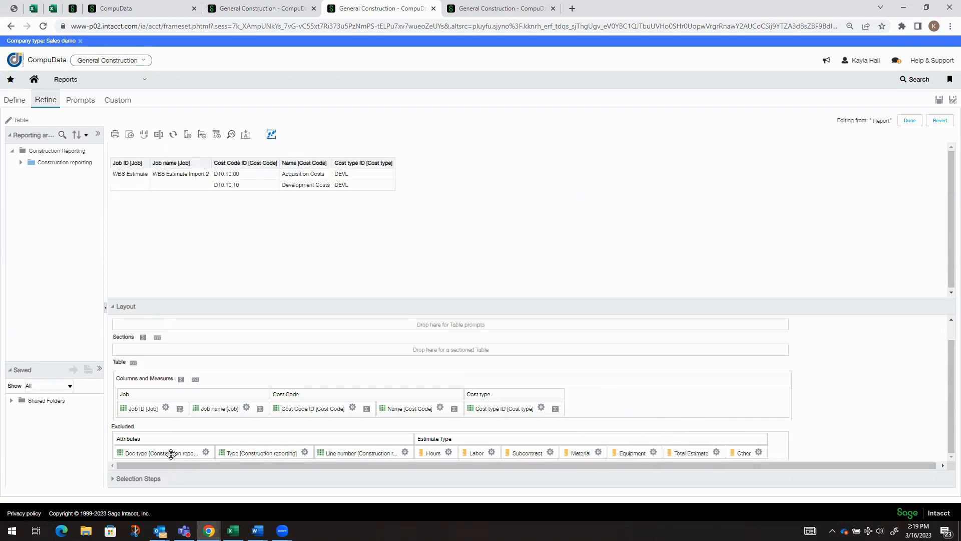
pyautogui.moveTo(171, 452); pyautogui.dragTo(601, 411)
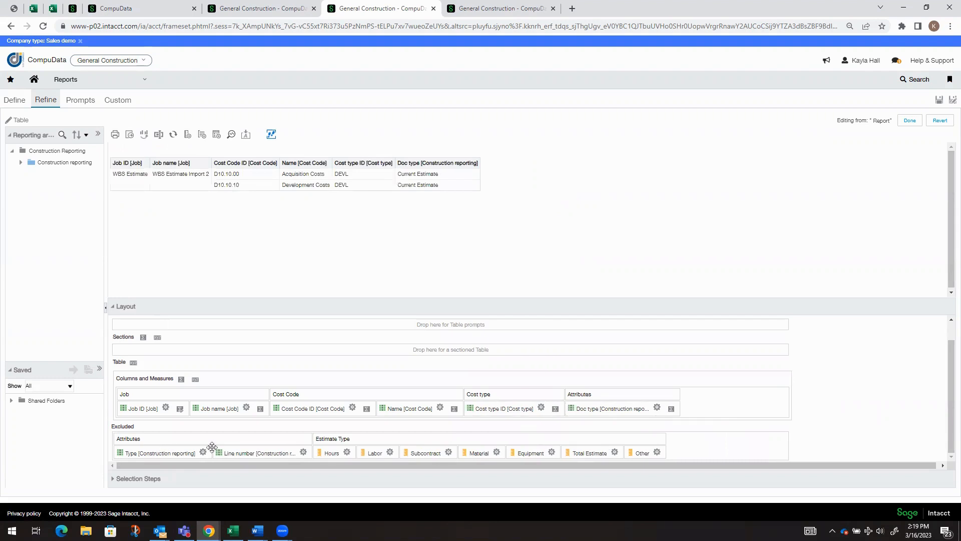
pyautogui.moveTo(165, 452); pyautogui.dragTo(696, 409)
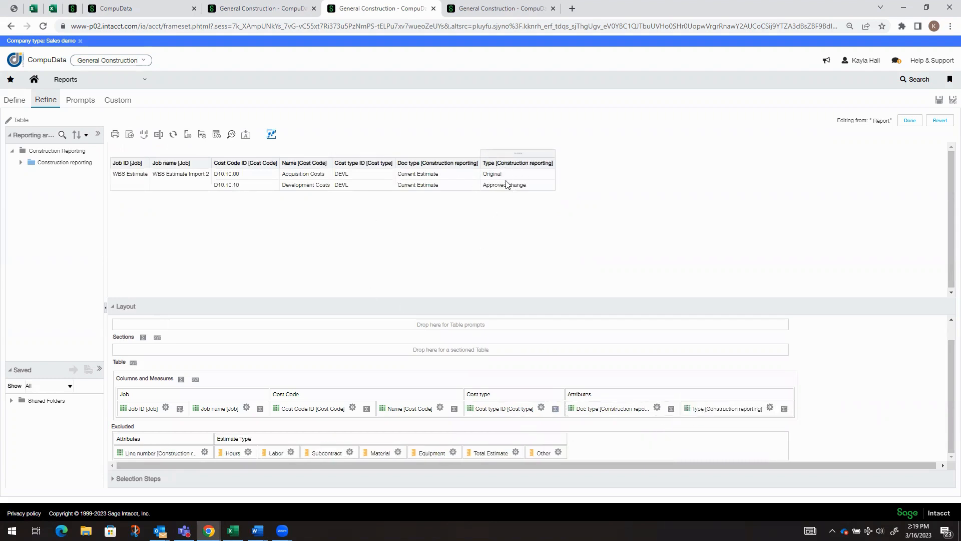
# Start a new calculation column for the table and base its calculation on the Subcontract column's CASE formula
pyautogui.click(188, 136)
pyautogui.click(473, 347)
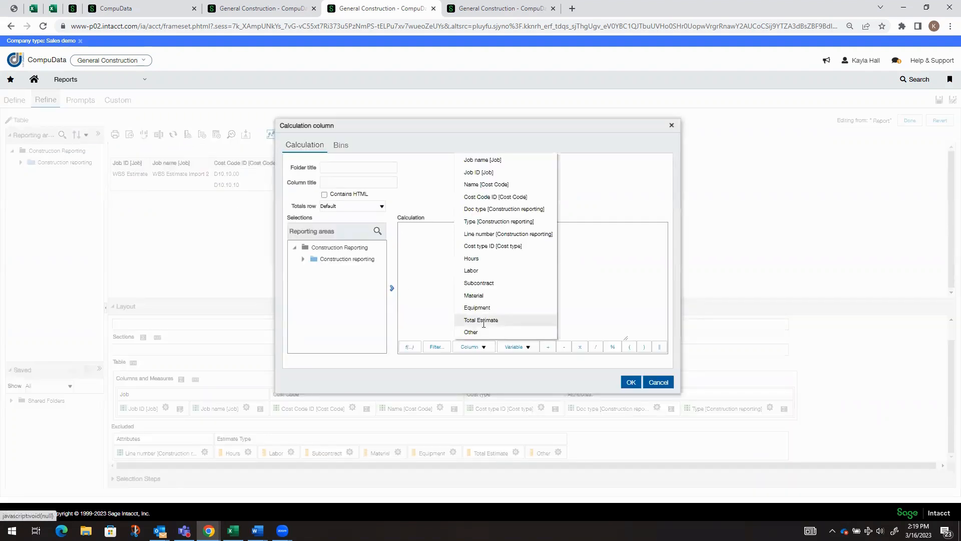
pyautogui.click(482, 283)
pyautogui.click(482, 348)
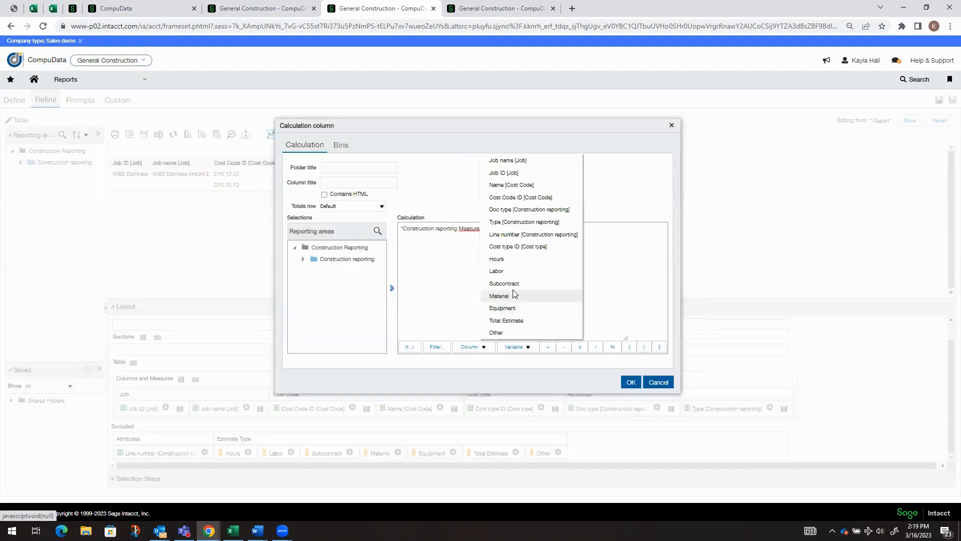
pyautogui.click(515, 296)
pyautogui.click(449, 234)
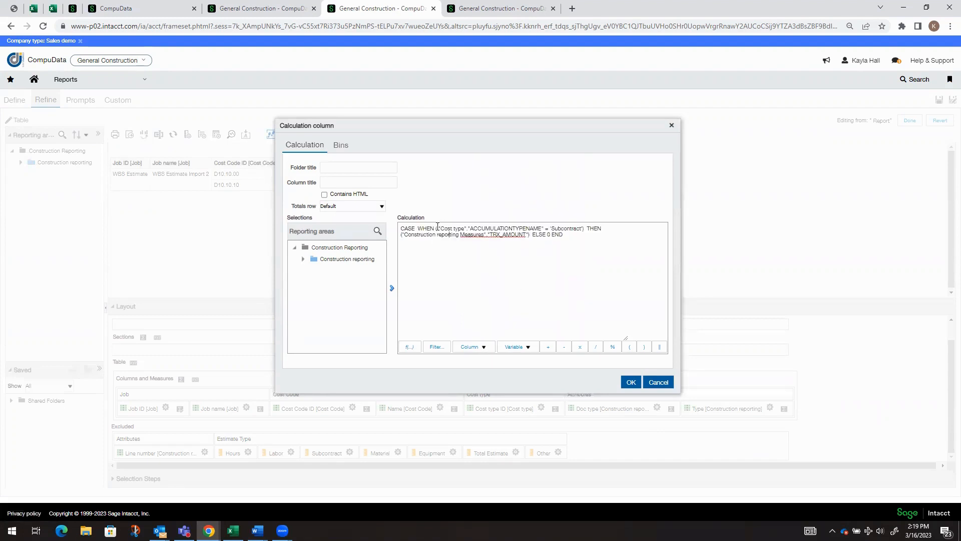
# Replace the formula's cost type condition with the Type [Construction reporting] column, WORKFLOWTYPE, equal to 'Original', and add the column
pyautogui.moveTo(438, 226); pyautogui.dragTo(584, 229)
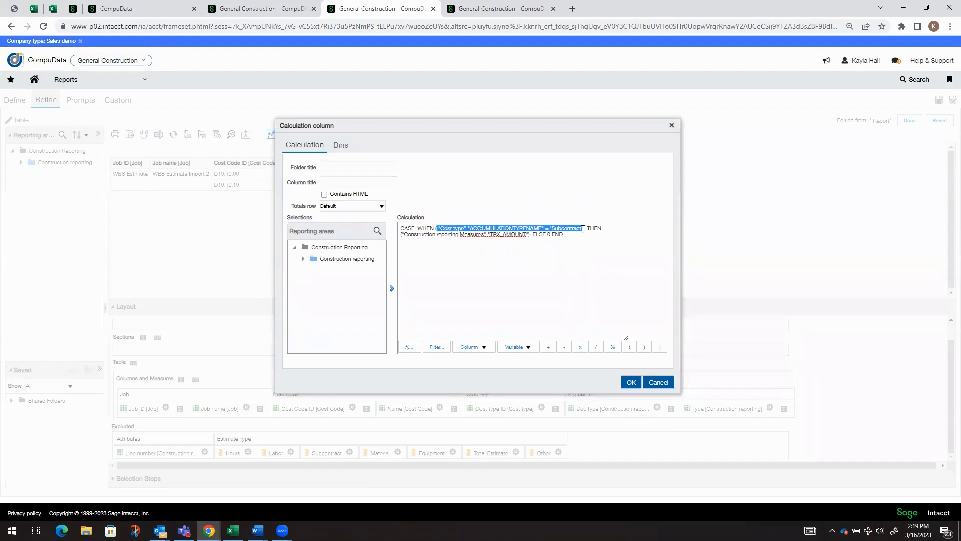
pyautogui.press('Delete')
pyautogui.click(484, 348)
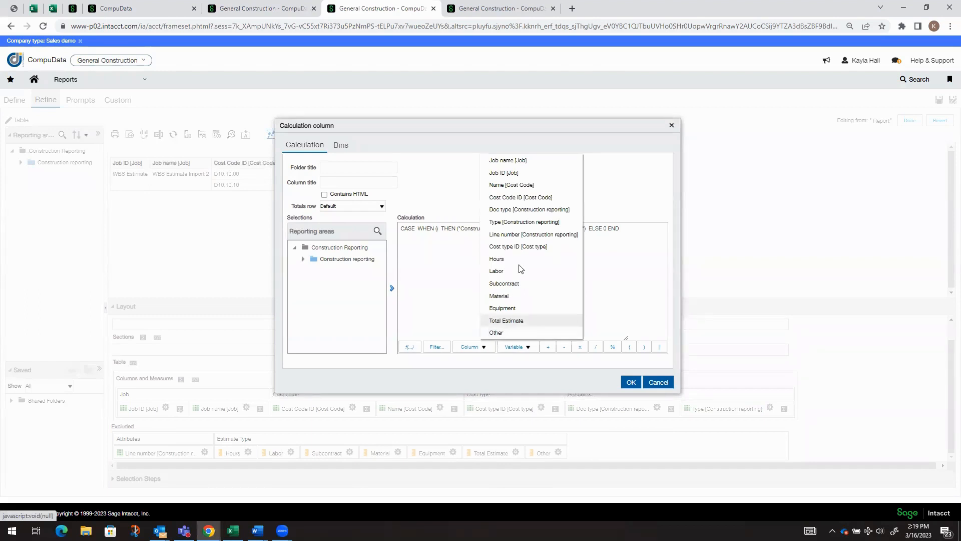
pyautogui.click(514, 222)
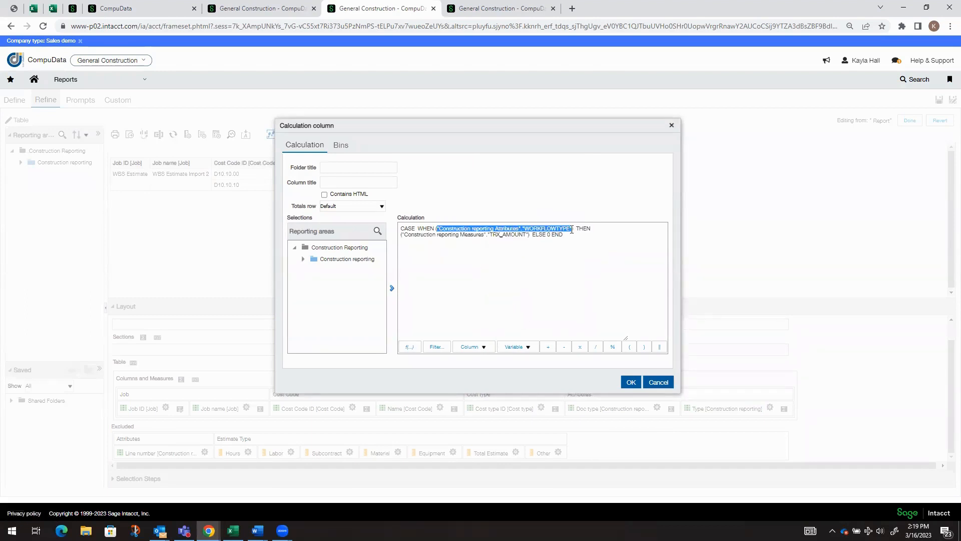
pyautogui.click(583, 255)
pyautogui.write('=')
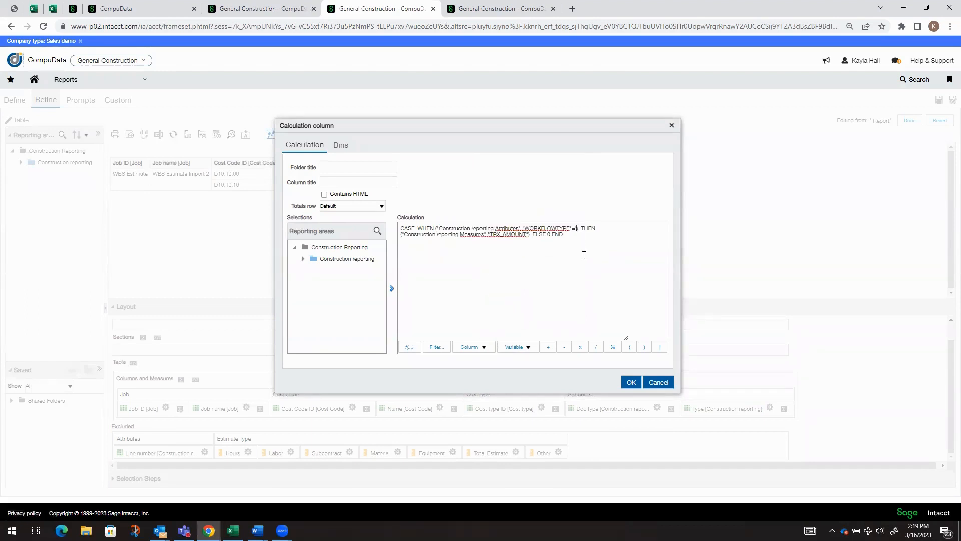
pyautogui.write("'On")
pyautogui.write('iginal')
pyautogui.click(631, 383)
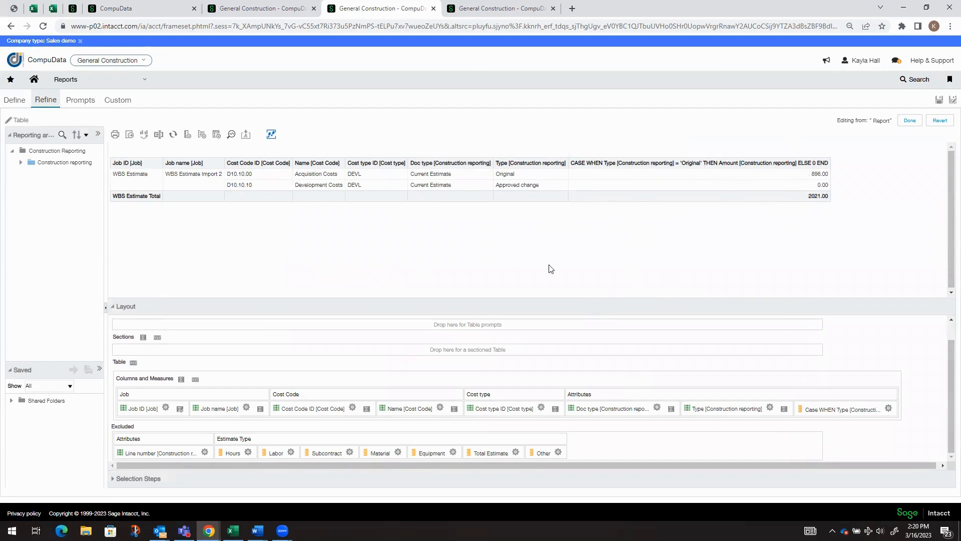
# Start another calculation column titled Approved Change Orders and insert the formula of the existing CASE WHEN calculated column
pyautogui.click(187, 134)
pyautogui.click(386, 182)
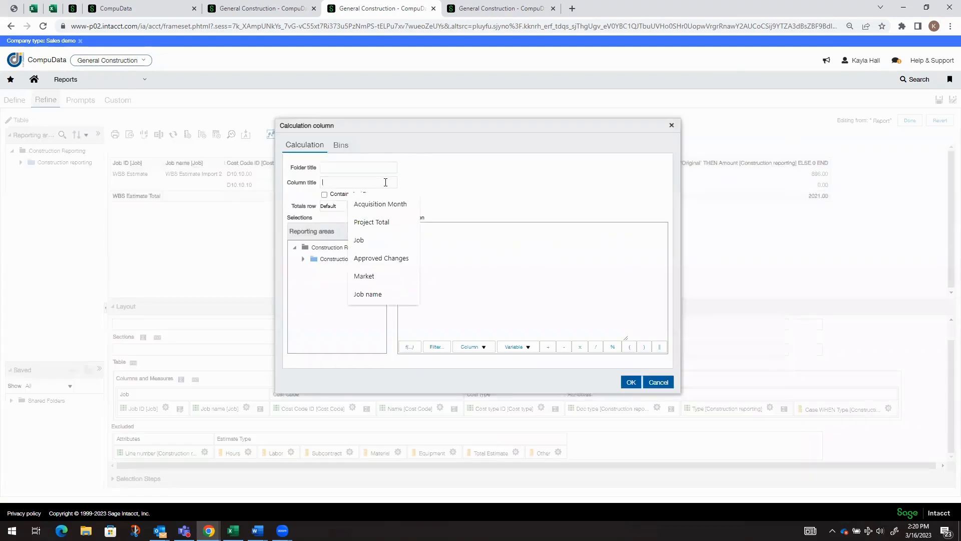
pyautogui.write('Approved Chang')
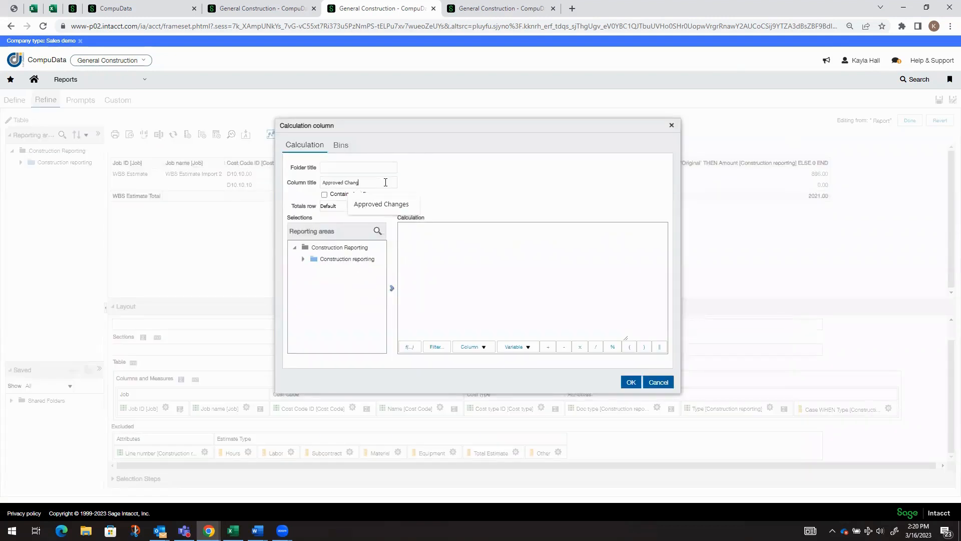
pyautogui.write('e Orders')
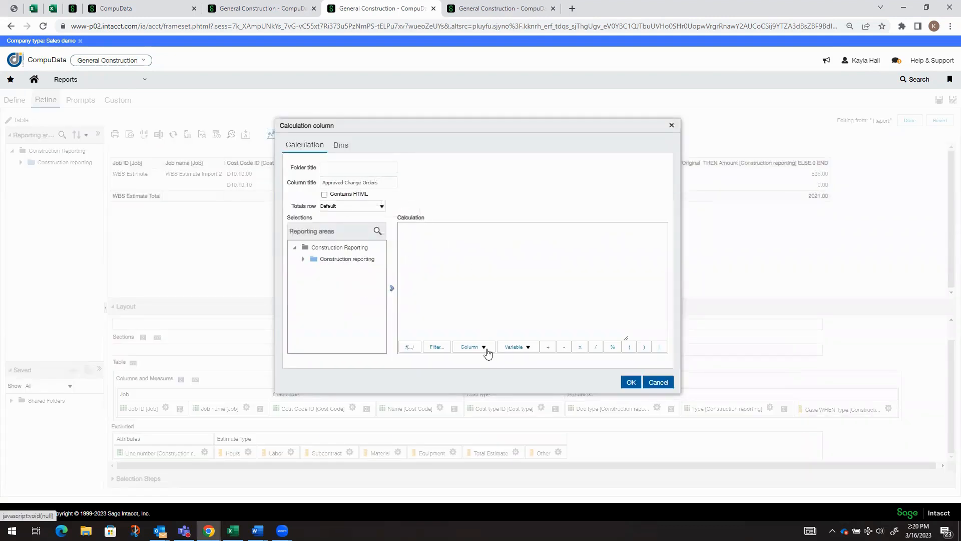
pyautogui.click(484, 347)
pyautogui.click(489, 333)
# Change the WORKFLOWTYPE condition in the formula to 'Approved change' and add the column to the table
pyautogui.click(568, 251)
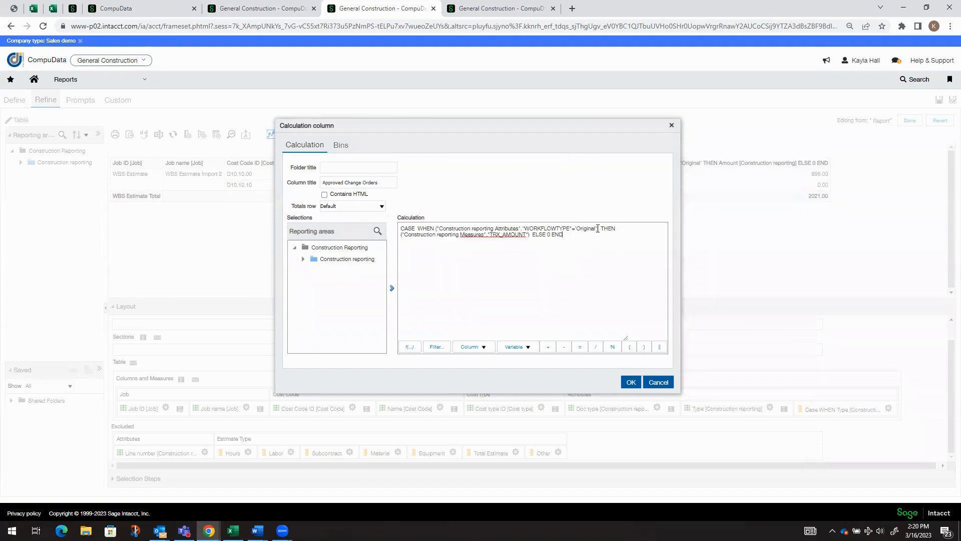
pyautogui.press('BackSpace')
pyautogui.press('BackSpace')
pyautogui.press('BackSpace')
pyautogui.press('BackSpace')
pyautogui.press('BackSpace')
pyautogui.press('BackSpace')
pyautogui.write('Approved change')
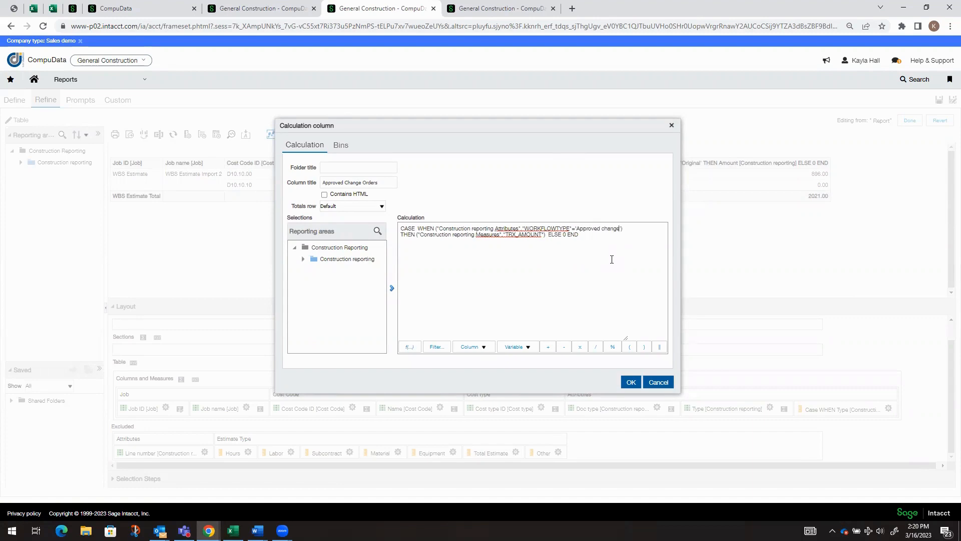
pyautogui.click(629, 381)
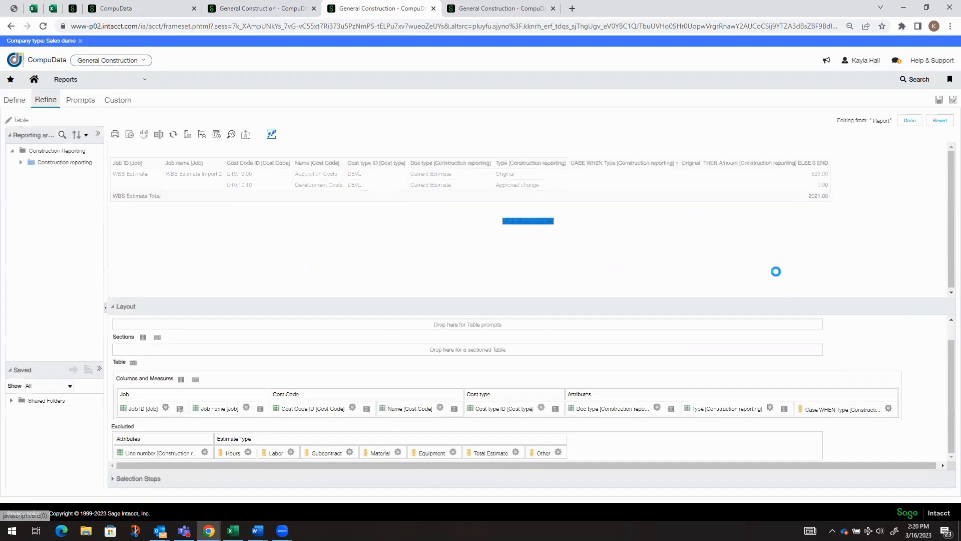
# Set the heading caption of the first calculated CASE WHEN column to Original
pyautogui.click(888, 409)
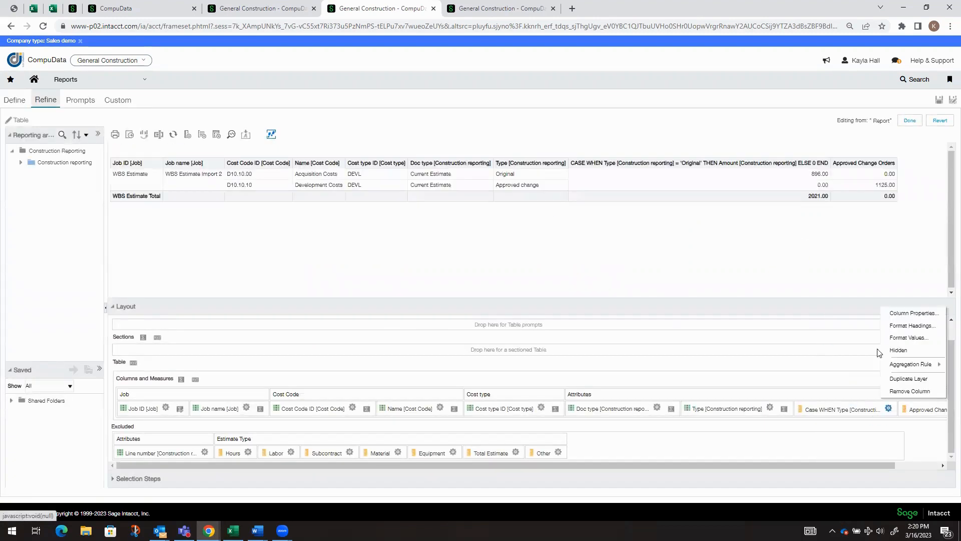
pyautogui.click(901, 326)
pyautogui.click(502, 205)
pyautogui.write('Original')
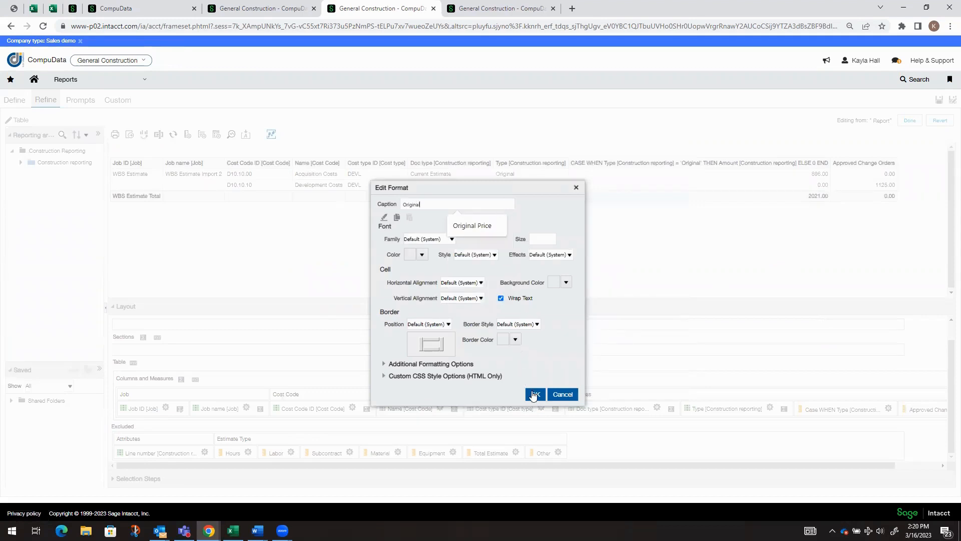
pyautogui.click(534, 395)
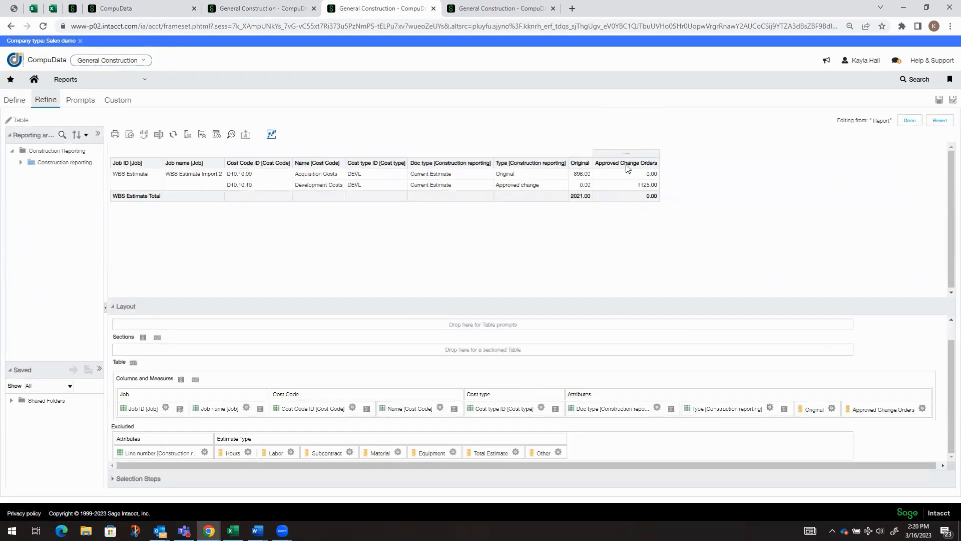
# Exclude the Doc type and Type attribute columns from the table, and switch to the browser tab with the Job estimates list
pyautogui.moveTo(596, 408); pyautogui.dragTo(601, 453)
pyautogui.moveTo(608, 415); pyautogui.dragTo(687, 442)
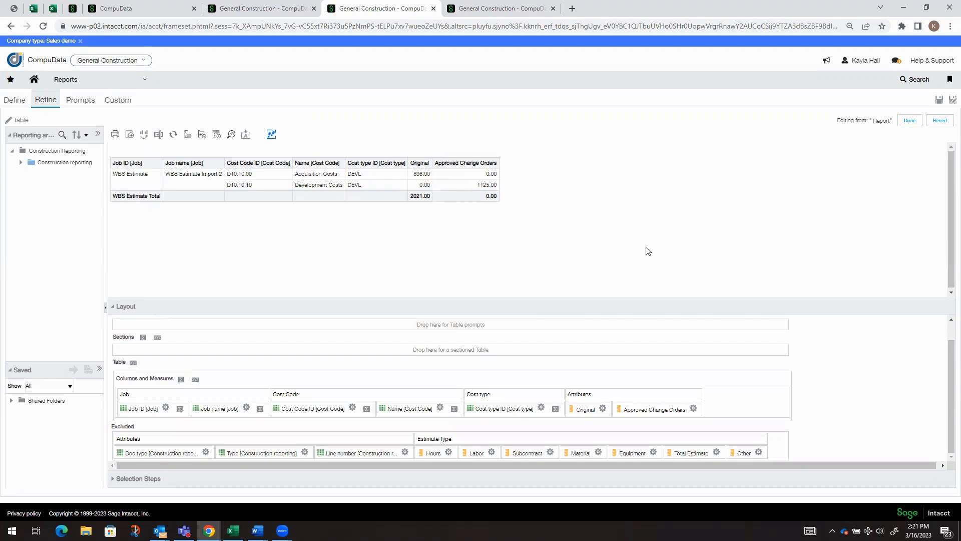
pyautogui.click(274, 8)
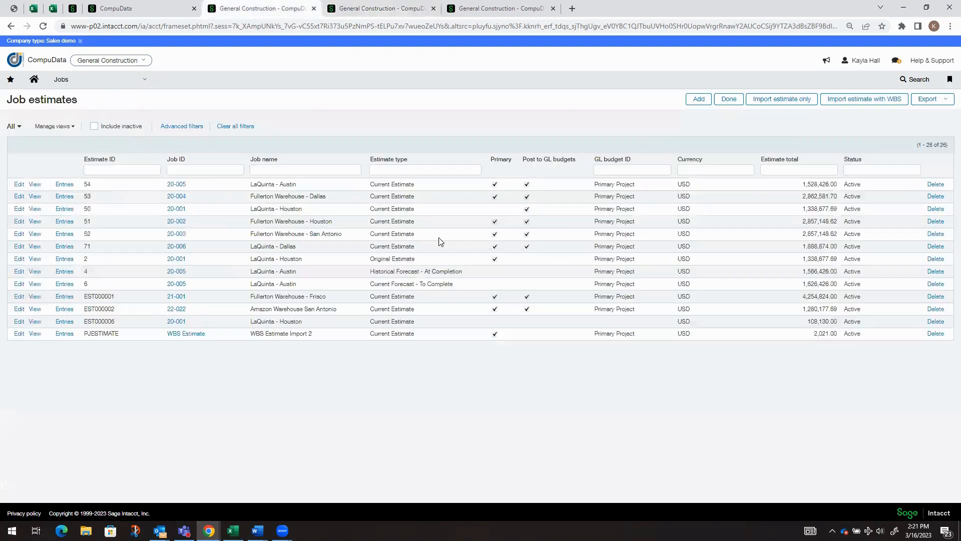